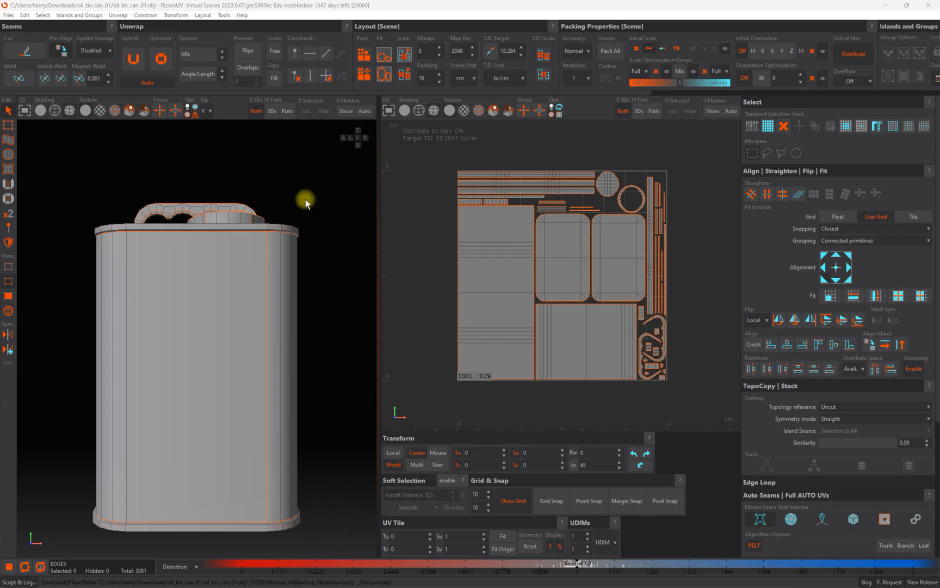
Examine the oil tin model's shape and UV seams from several angles and review the file loading options.
left_click_drag(311, 203, 249, 208, "alt")
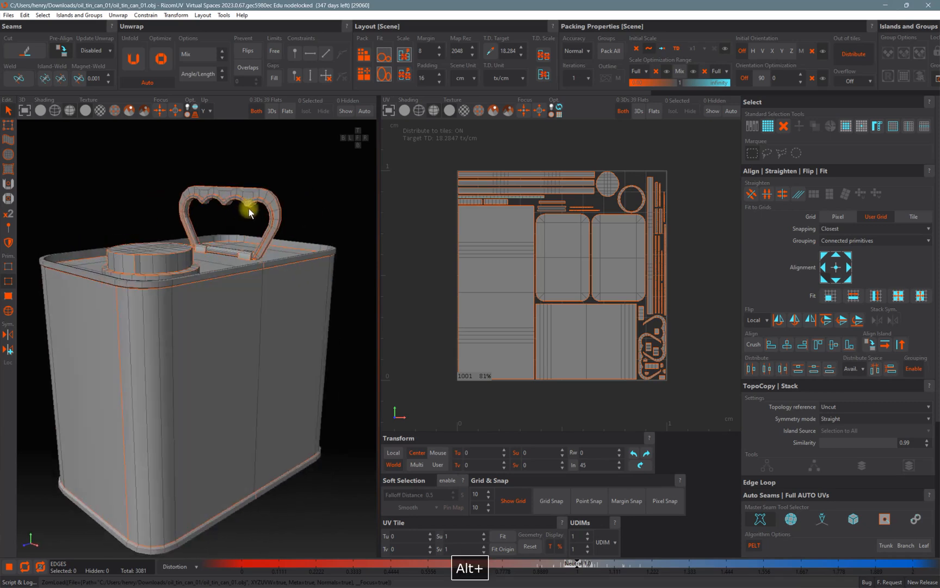
mouse_move(265, 250)
left_mouse_down("alt")
mouse_move(247, 263)
mouse_move(276, 260)
left_mouse_up("alt")
right_click_drag(275, 259, 255, 261, "alt")
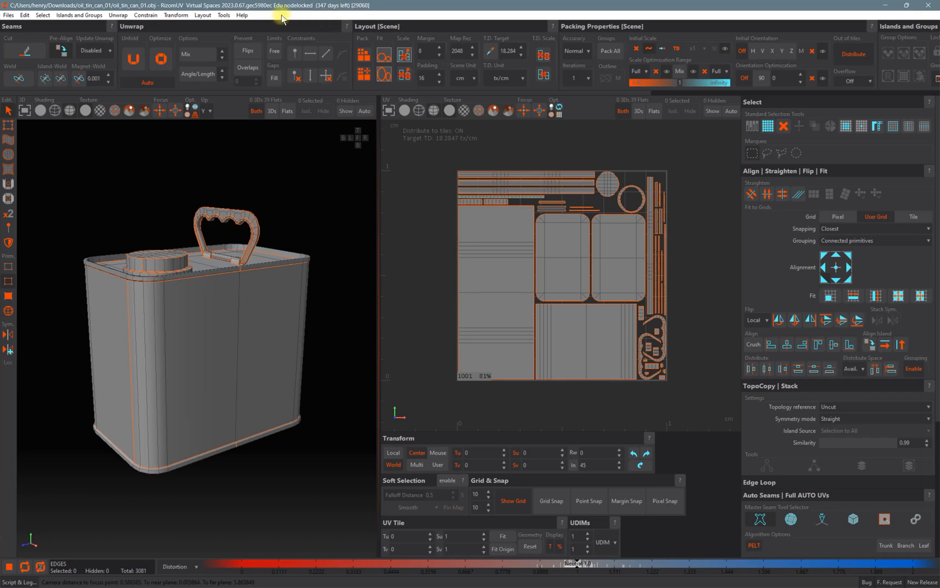
left_click(8, 15)
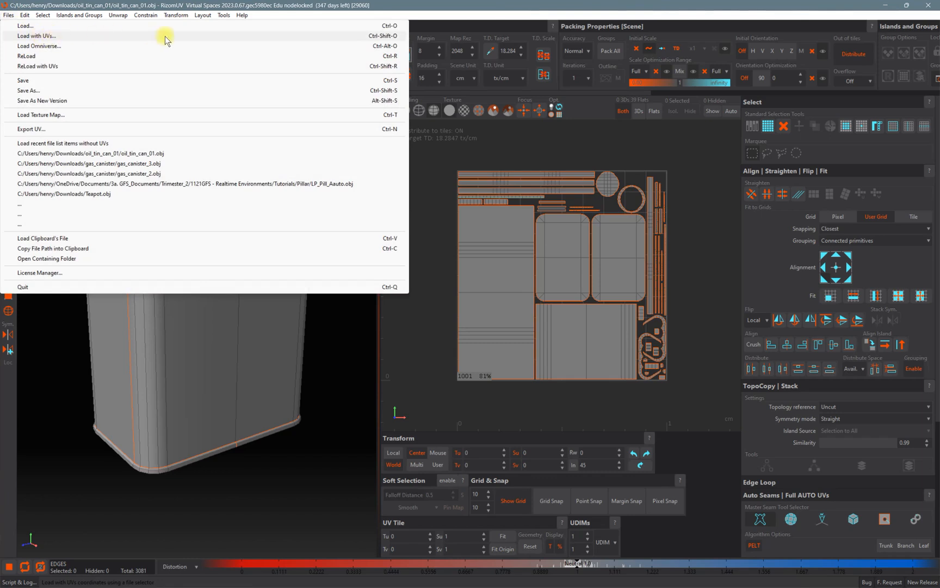
left_click(318, 6)
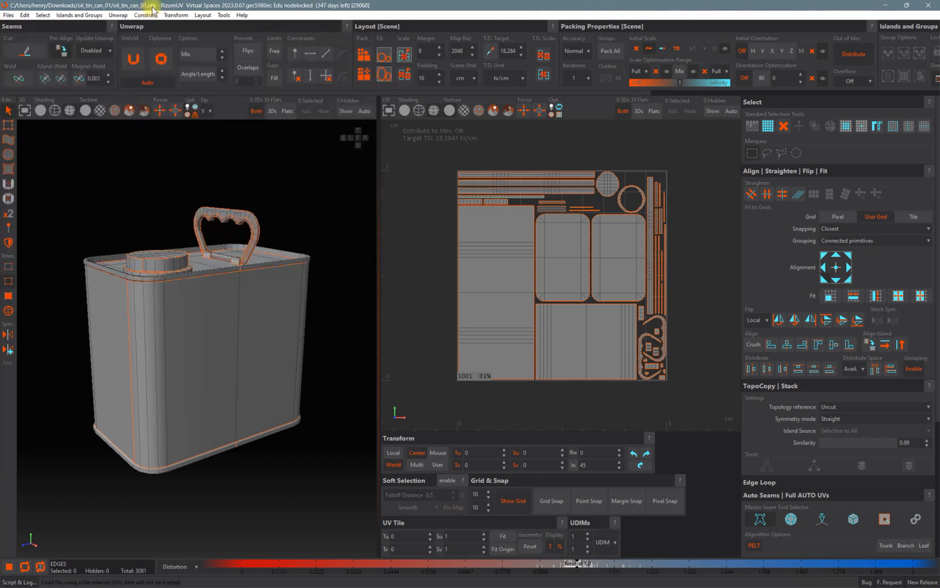
scroll(289, 220, "up", 3)
left_click_drag(288, 220, 273, 210, "alt")
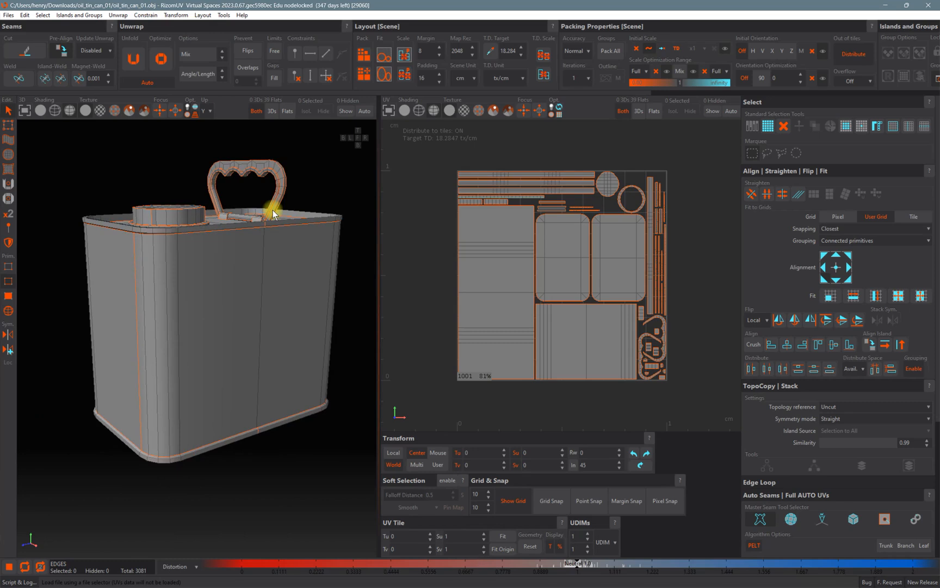
left_click_drag(281, 206, 296, 242, "alt")
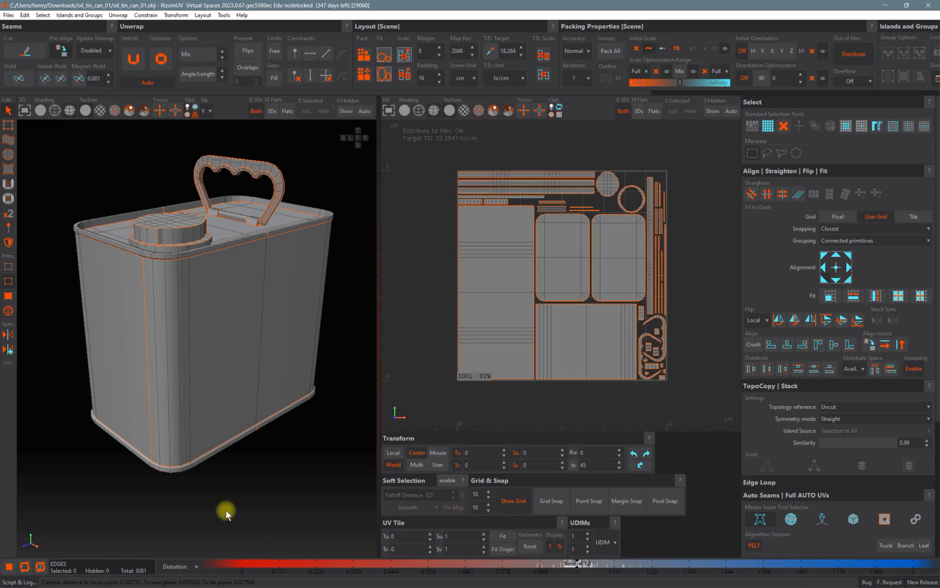
Switch the display mode to Color ID Map and set the selection mode to islands.
left_click(194, 566)
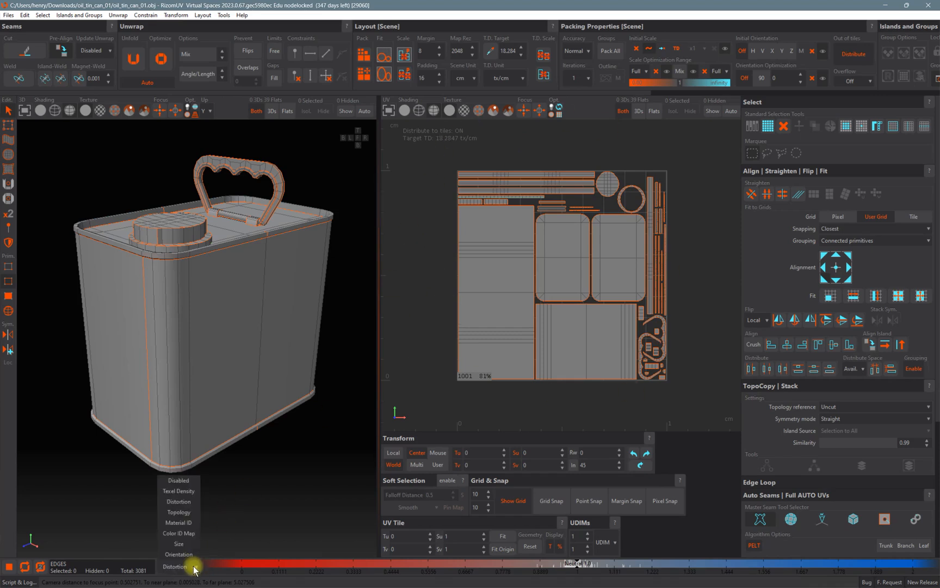
left_click(178, 533)
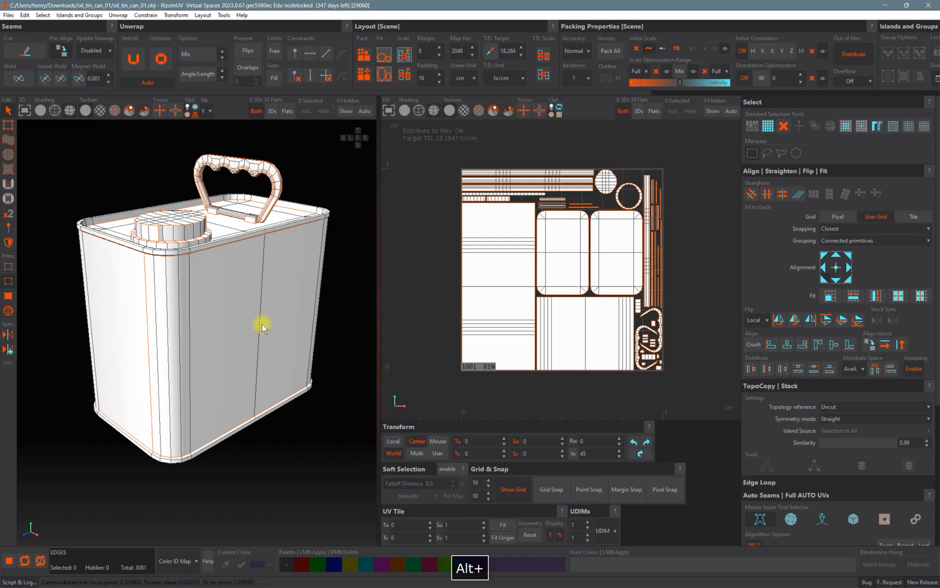
right_click_drag(262, 323, 287, 319, "alt")
left_click_drag(288, 319, 290, 305, "alt")
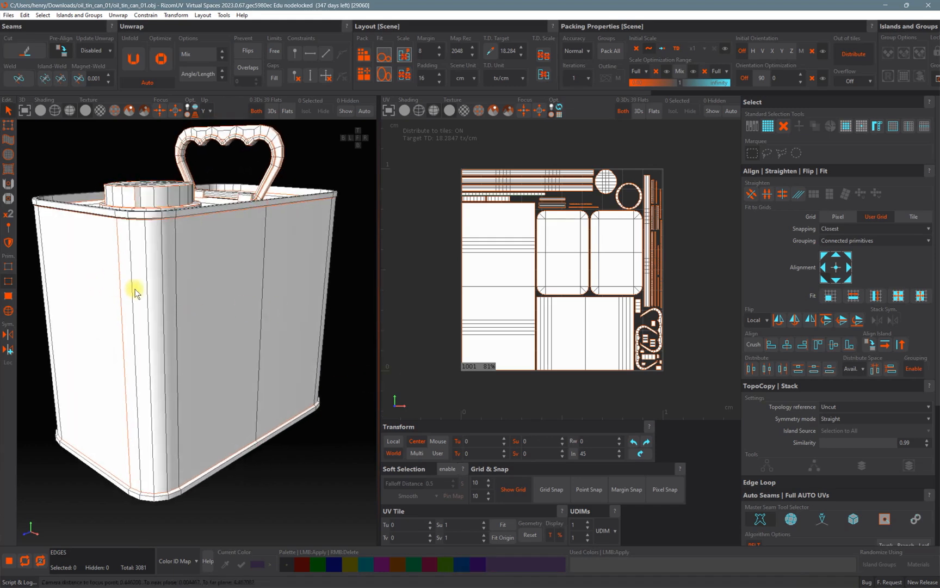
left_click_drag(135, 289, 130, 286, "alt")
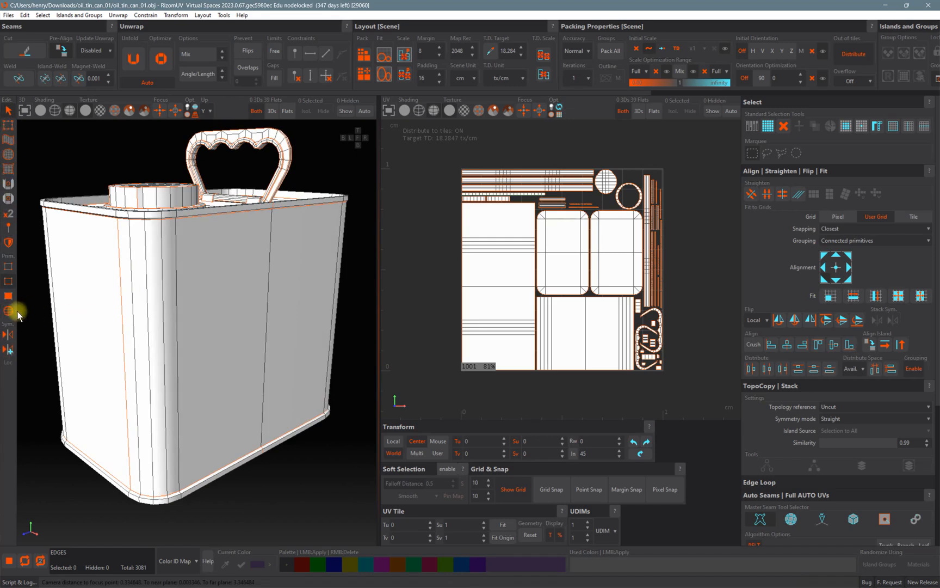
left_click(9, 312)
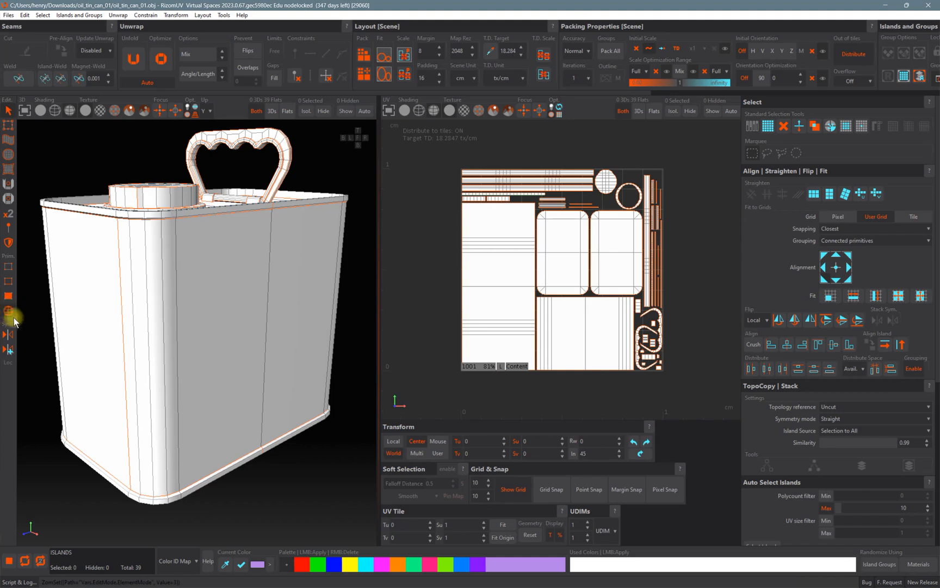
Examine the tin's body, cap and handle together with the UV layout to identify the parts needing separate ID colours.
left_click_drag(184, 315, 336, 516, "alt")
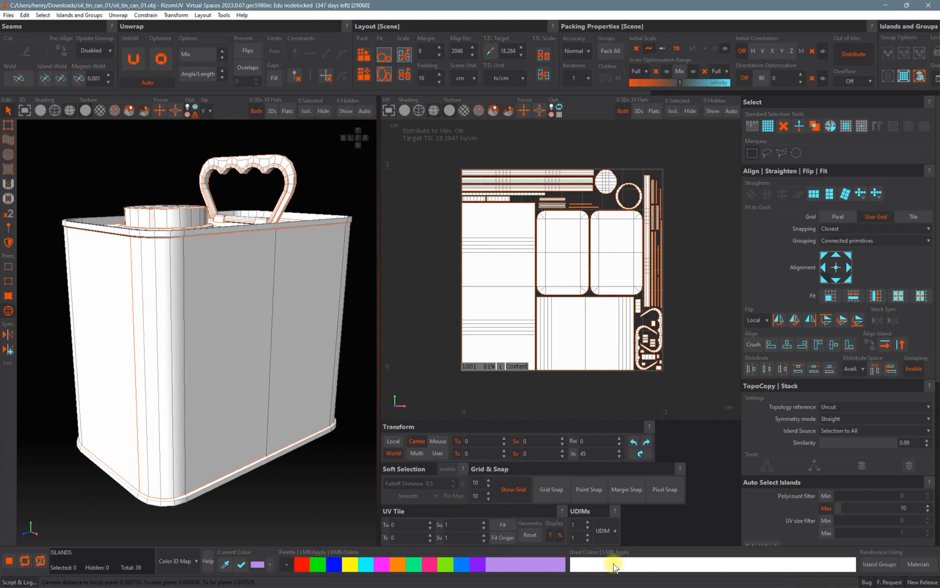
left_click_drag(274, 426, 392, 383, "alt")
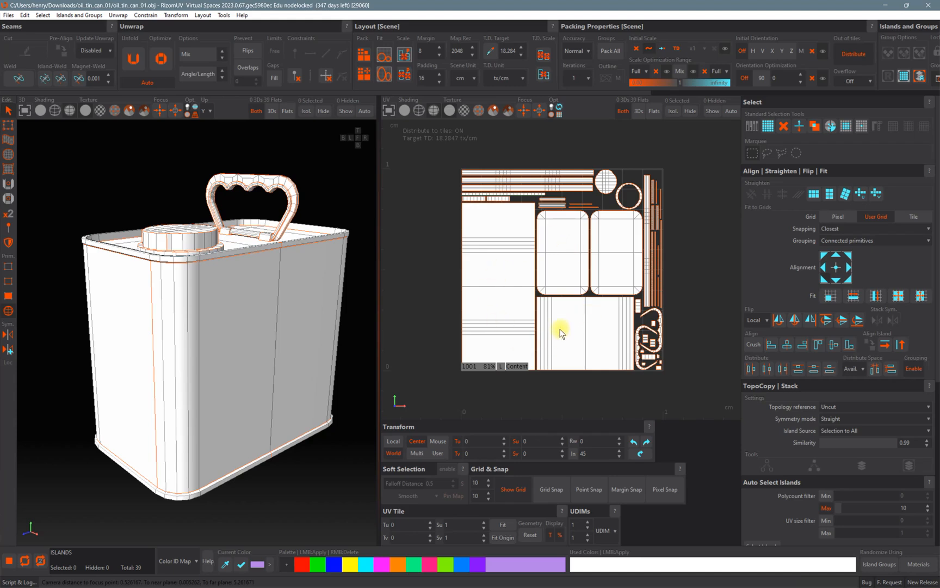
scroll(577, 288, "up", 2)
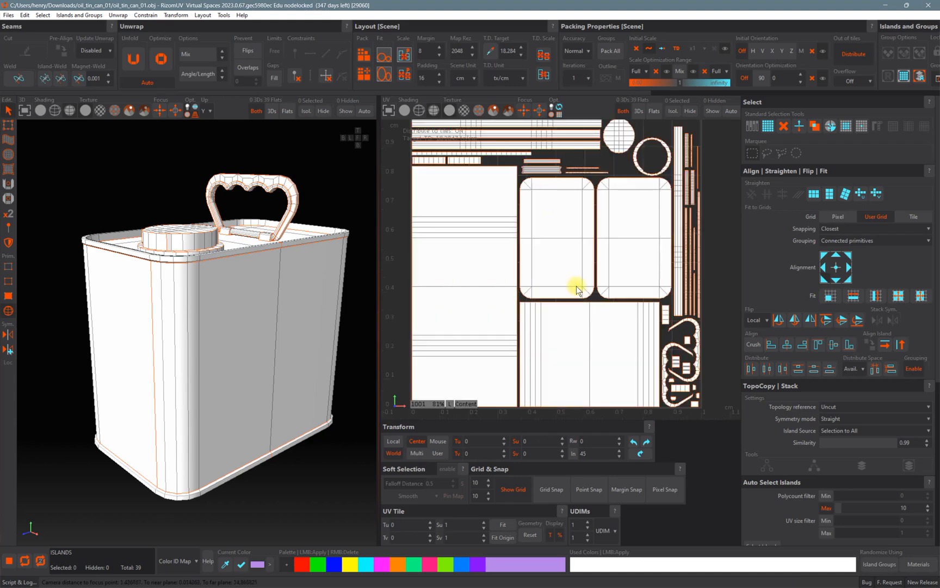
key("f")
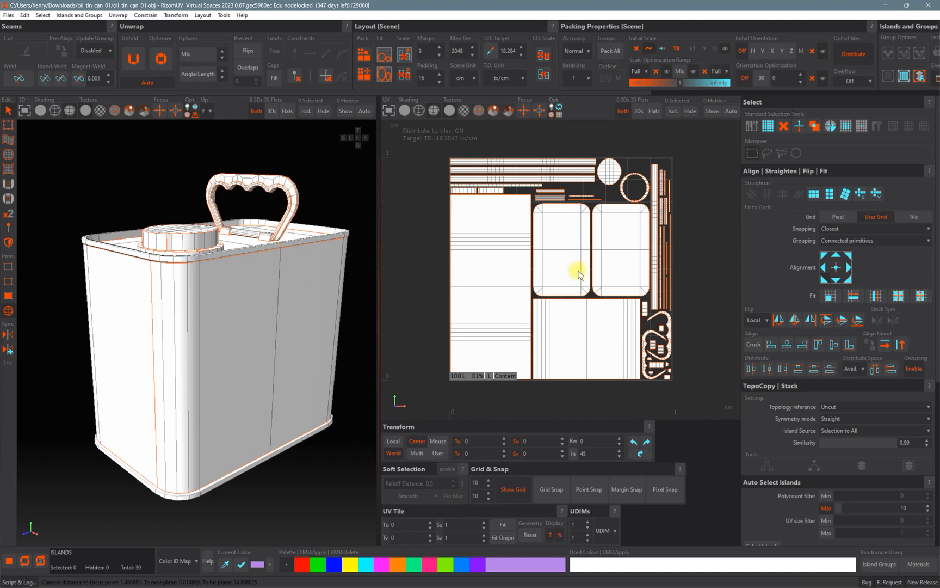
left_click_drag(363, 364, 212, 265, "alt")
middle_click_drag(212, 261, 200, 245, "alt")
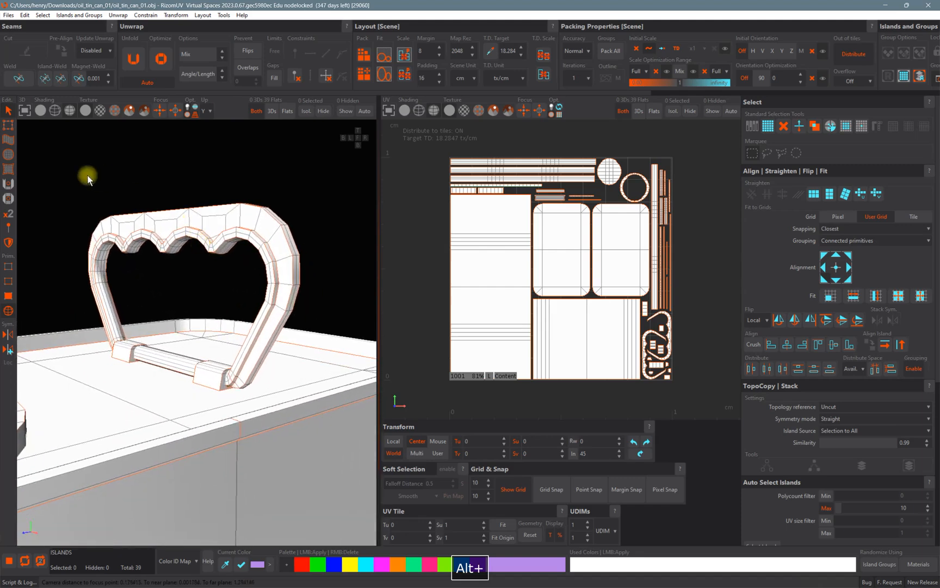
scroll(176, 220, "down", 5)
left_click_drag(177, 220, 220, 277, "alt")
scroll(267, 264, "up", 5)
scroll(199, 258, "down", 4)
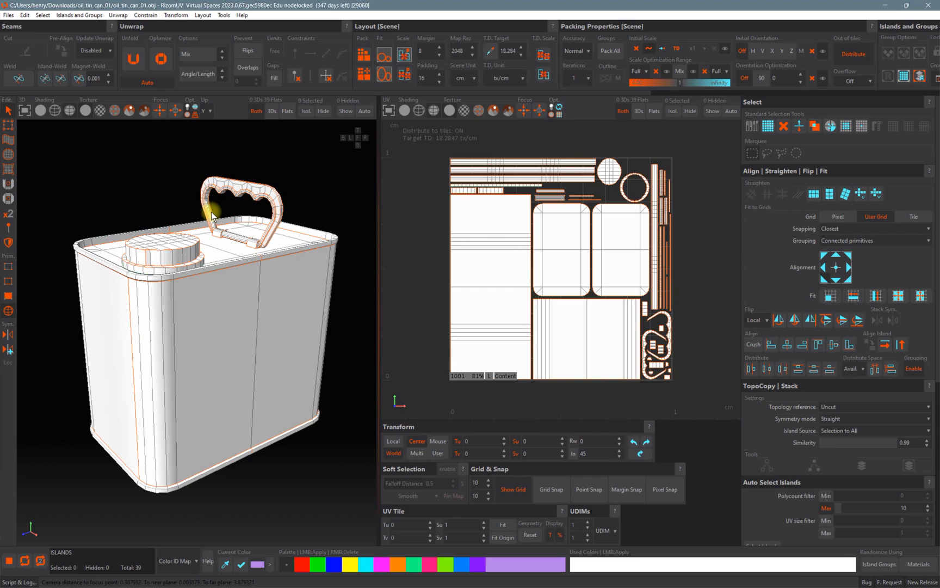
left_click_drag(238, 293, 260, 223, "alt")
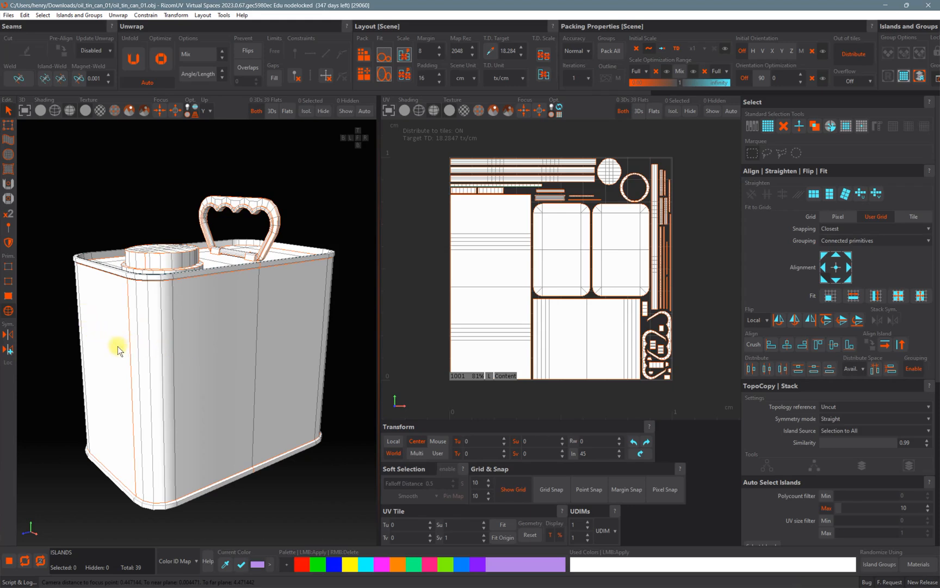
left_click_drag(143, 349, 233, 316, "alt")
right_click_drag(233, 315, 275, 306, "alt")
left_click_drag(274, 307, 262, 326, "alt")
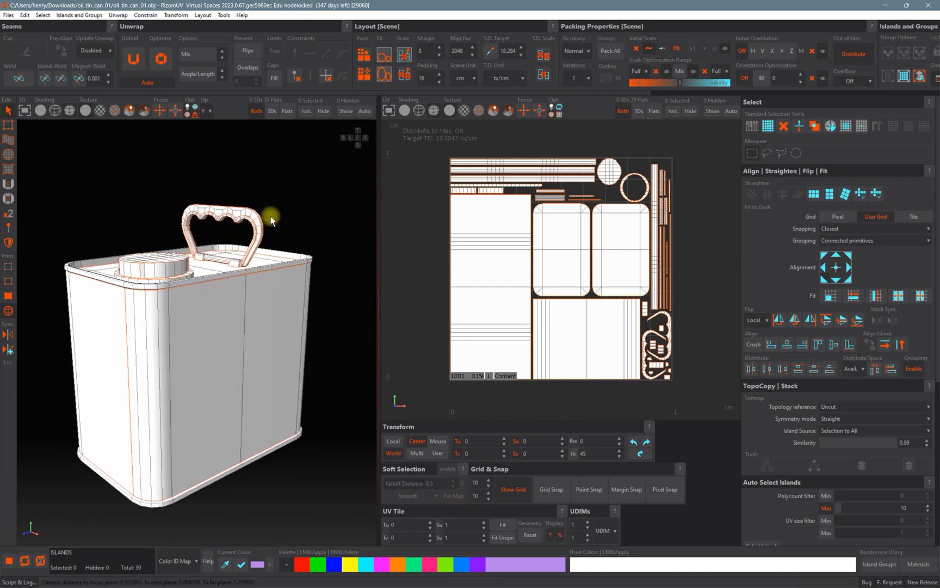
Select the UV islands of the carrying handle's grip, adding the ones missed by the first area selection.
right_click_drag(221, 217, 310, 210, "alt")
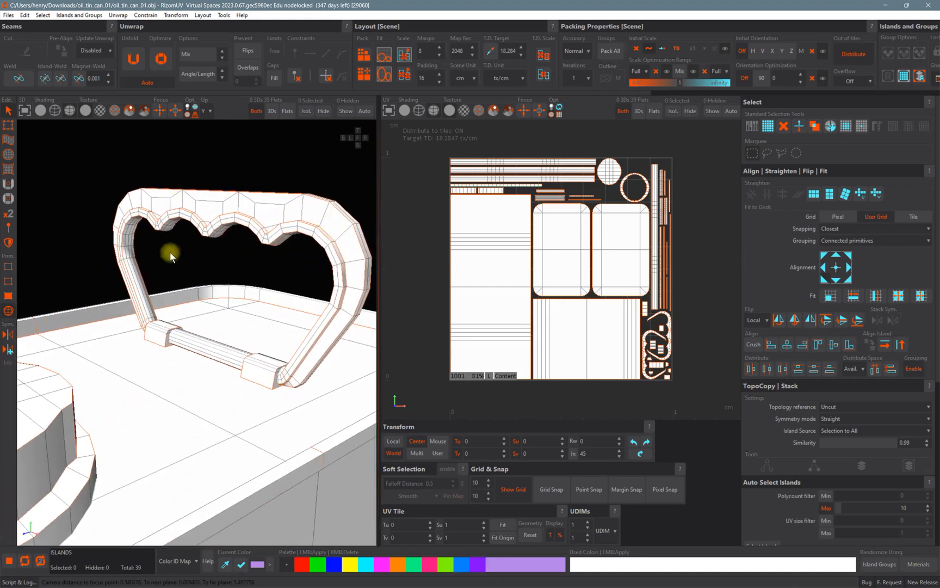
left_click_drag(338, 265, 297, 252, "alt")
left_click_drag(66, 173, 349, 275)
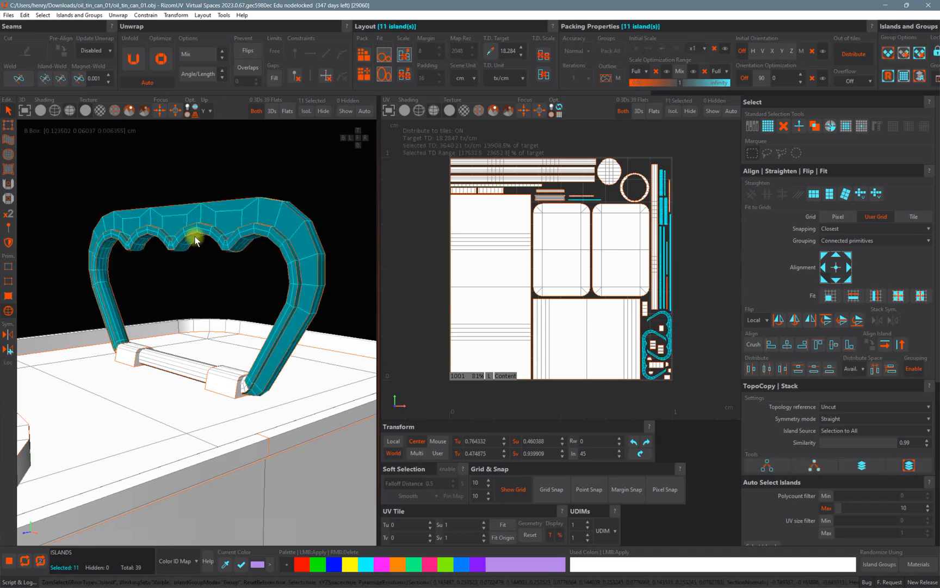
left_click_drag(187, 242, 29, 298, "alt")
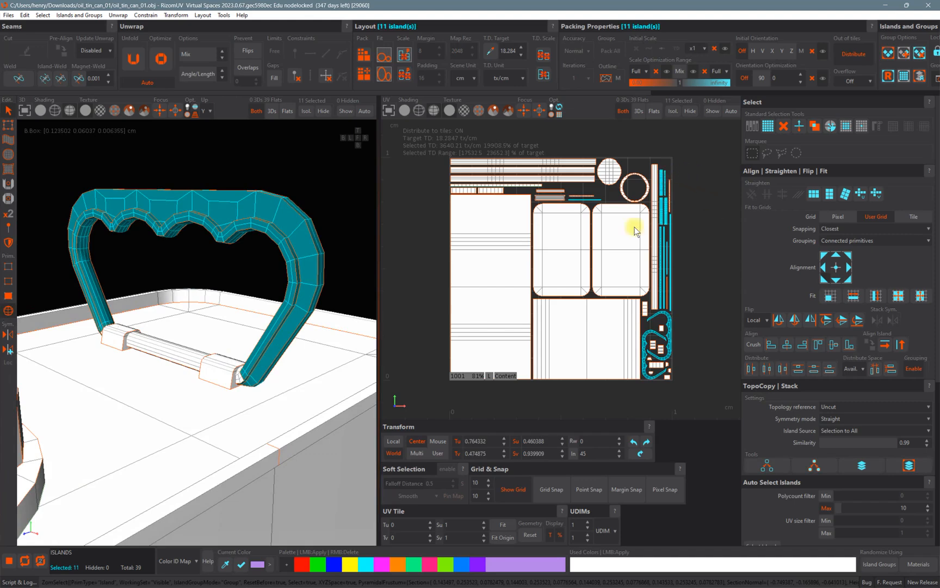
scroll(688, 228, "up", 5)
scroll(635, 203, "down", 2)
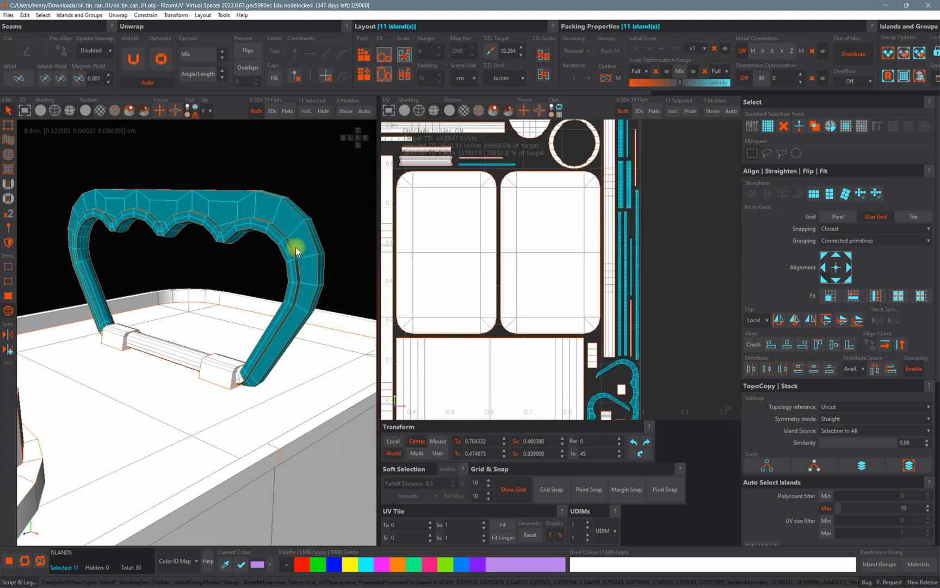
mouse_move(295, 247)
left_mouse_down("alt")
mouse_move(287, 262)
mouse_move(358, 248)
mouse_move(280, 247)
left_mouse_up("alt")
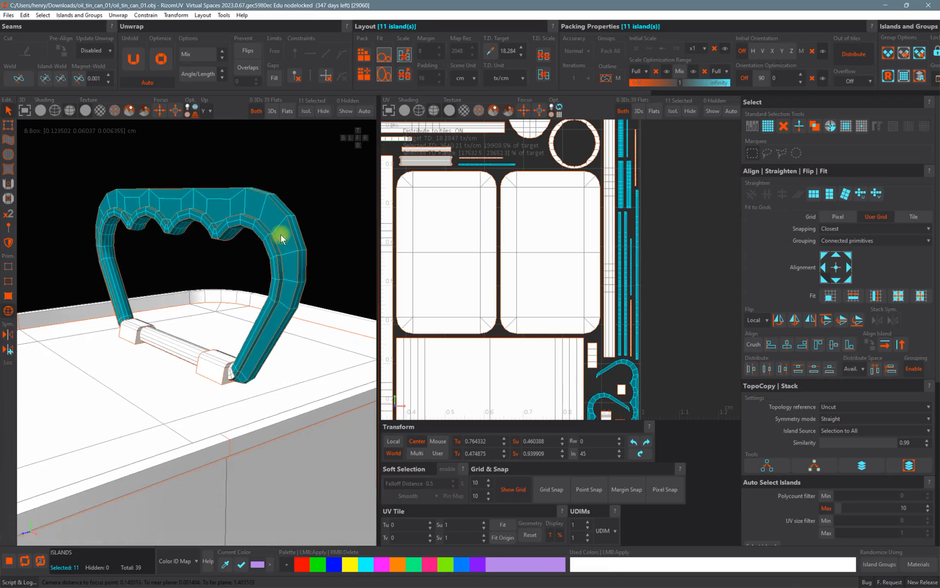
left_click_drag(247, 221, 217, 203, "alt")
left_click_drag(152, 162, 291, 239, "ctrl")
Add both islands of the hinge rod at the handle's base to the selection, including its underside strip.
left_click_drag(178, 206, 375, 223, "alt")
scroll(634, 257, "up", 3)
scroll(634, 258, "up", 3)
scroll(617, 252, "down", 3)
middle_click_drag(713, 375, 652, 252, "alt")
mouse_move(548, 156)
middle_mouse_down("alt")
mouse_move(595, 281)
mouse_move(601, 436)
middle_mouse_up("alt")
middle_click_drag(523, 131, 618, 319, "alt")
middle_click_drag(430, 297, 627, 155, "alt")
middle_click_drag(561, 214, 588, 250, "alt")
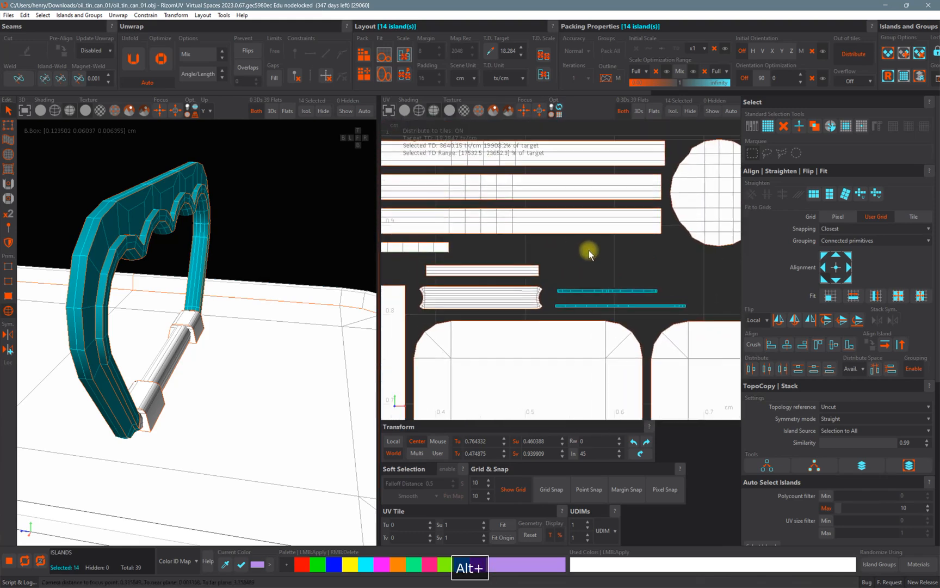
middle_click_drag(497, 261, 569, 218, "alt")
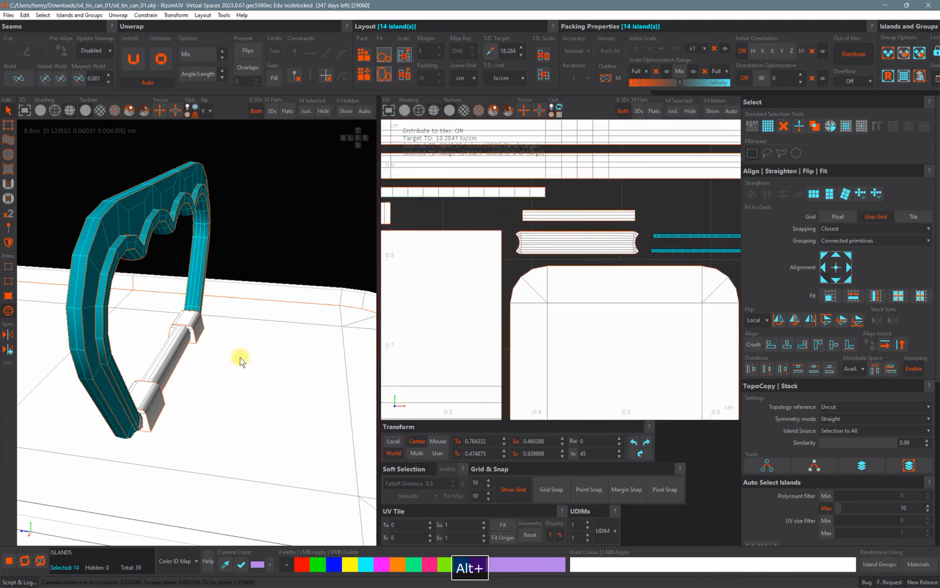
left_click(172, 358, "ctrl")
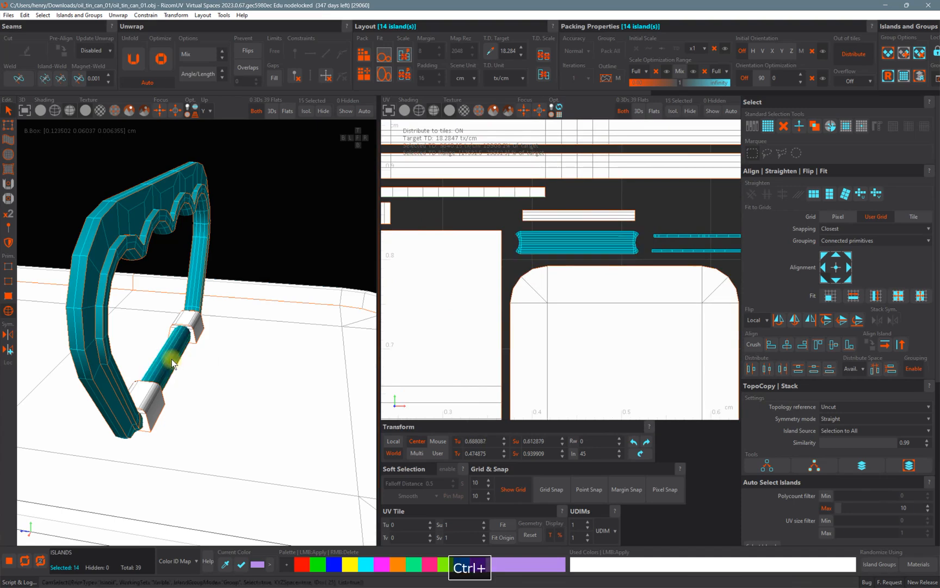
left_click_drag(196, 374, 307, 351, "alt")
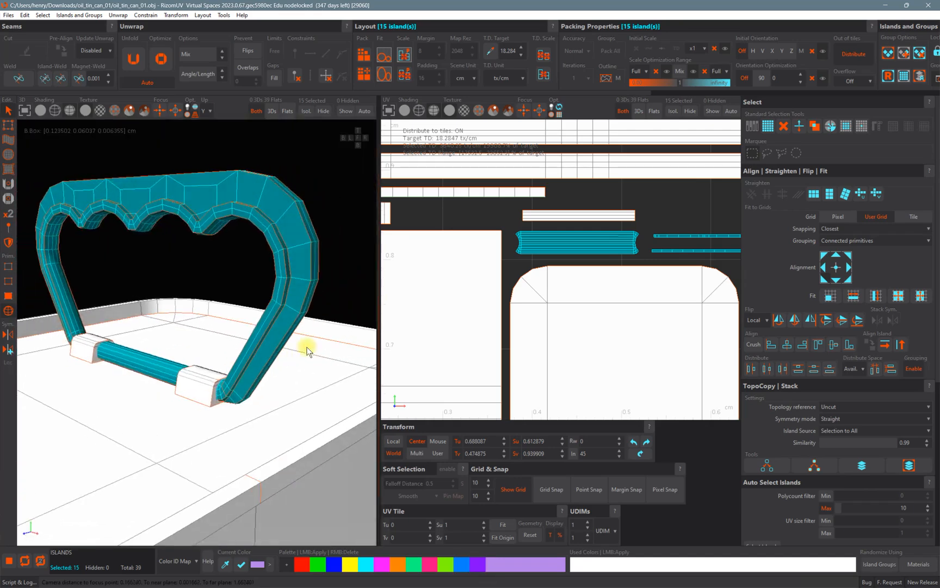
left_click_drag(109, 368, 159, 351, "alt")
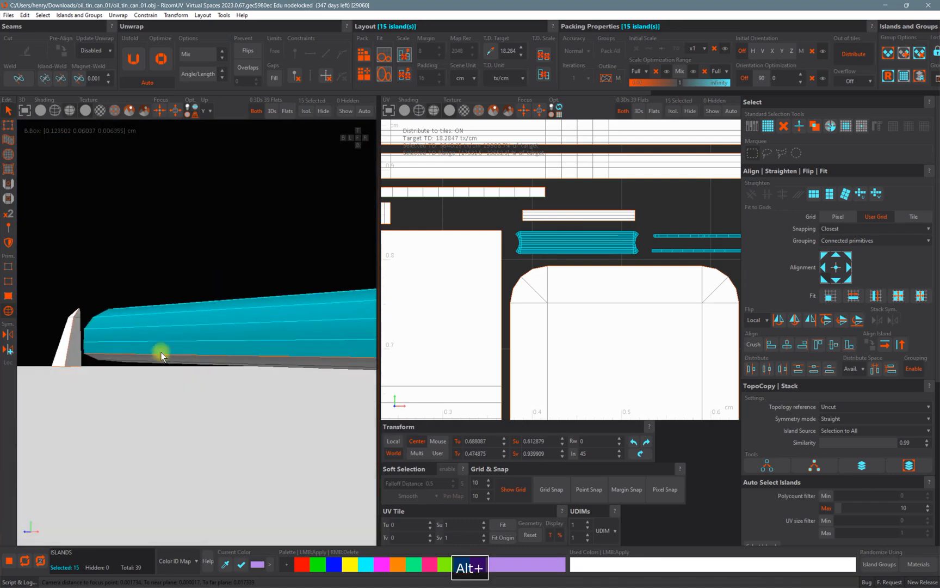
left_click(613, 216, "ctrl")
Examine the selected handle and rod islands on the model and across the UV layout.
mouse_move(239, 261)
right_mouse_down("alt")
mouse_move(9, 269)
mouse_move(237, 273)
right_mouse_up("alt")
left_click_drag(237, 273, 340, 298, "alt")
scroll(581, 297, "down", 8)
middle_click_drag(596, 331, 520, 226, "alt")
scroll(521, 225, "up", 5)
middle_click_drag(482, 283, 546, 248, "alt")
right_click_drag(547, 251, 596, 188, "alt")
middle_click_drag(591, 152, 567, 303, "alt")
right_click_drag(617, 265, 535, 251, "alt")
right_click_drag(282, 327, 214, 308, "alt")
left_click_drag(214, 309, 245, 354, "alt")
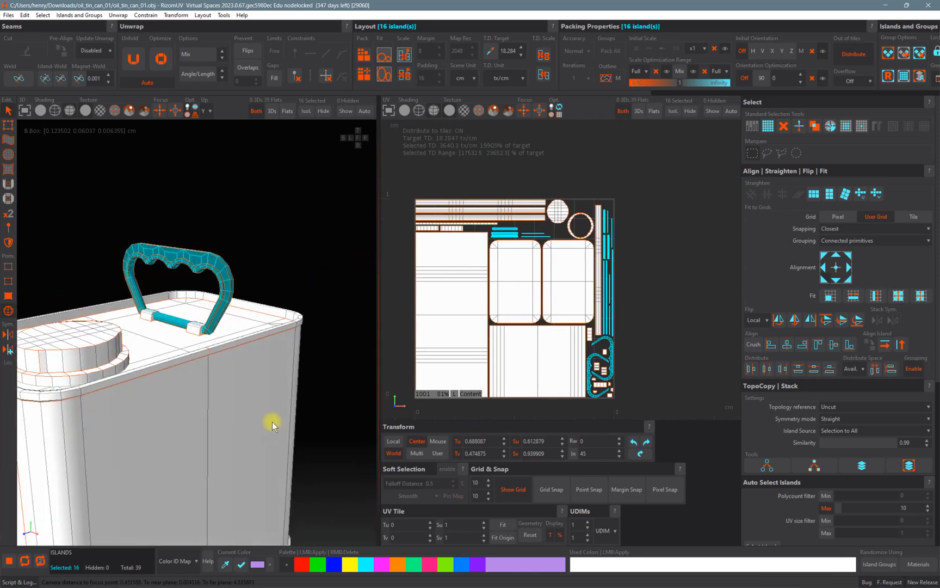
middle_click_drag(238, 367, 263, 380, "alt")
left_click_drag(263, 380, 254, 371, "alt")
middle_click_drag(253, 371, 275, 392, "alt")
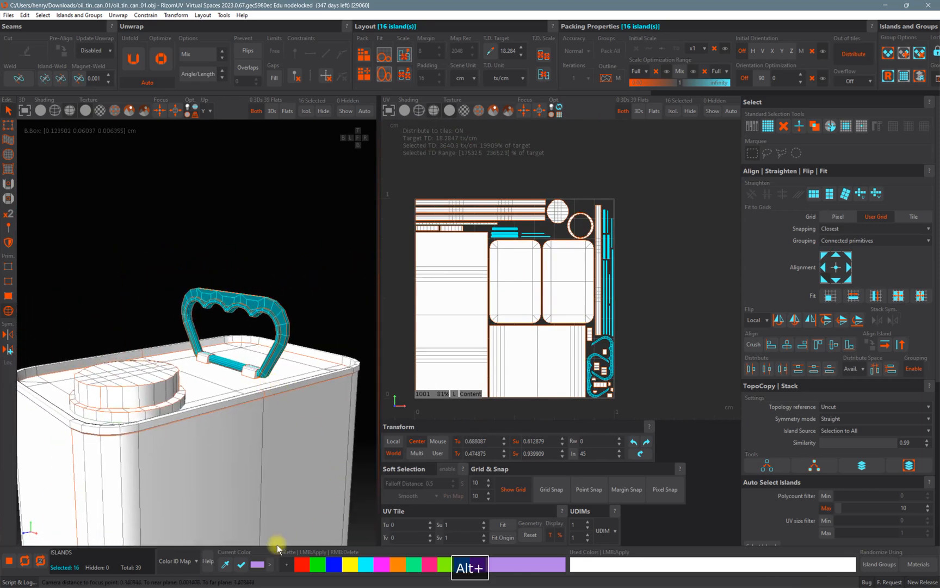
Assign the green palette colour to the selected handle and rod islands, and clear the selection.
right_click_drag(209, 311, 247, 315, "alt")
middle_click_drag(308, 406, 291, 392, "alt")
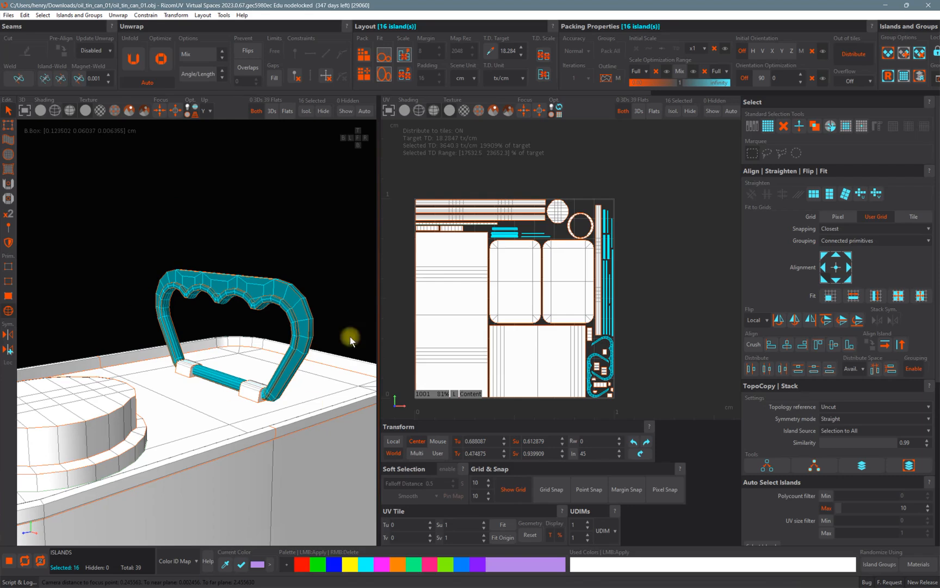
left_click(318, 566)
left_click(294, 253)
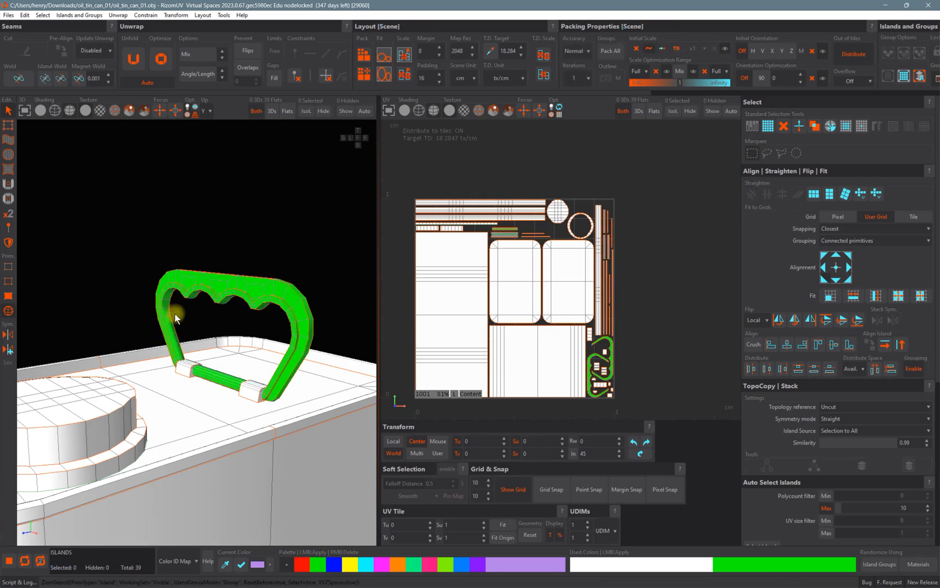
left_click_drag(240, 280, 257, 260, "alt")
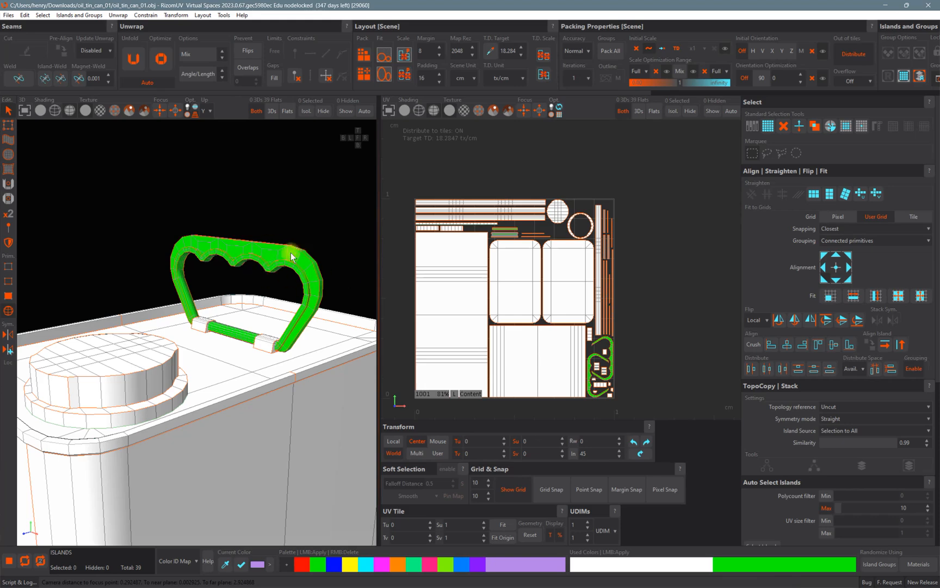
left_click_drag(262, 270, 164, 306, "alt")
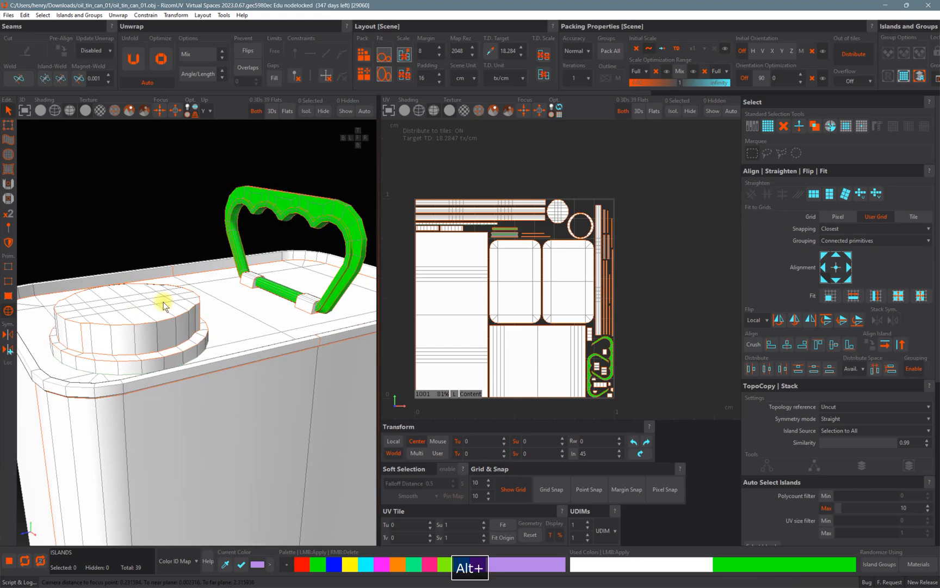
Select the UV islands of the cap's top disc and side wall, removing the mistakenly added lid panel.
left_click(139, 303)
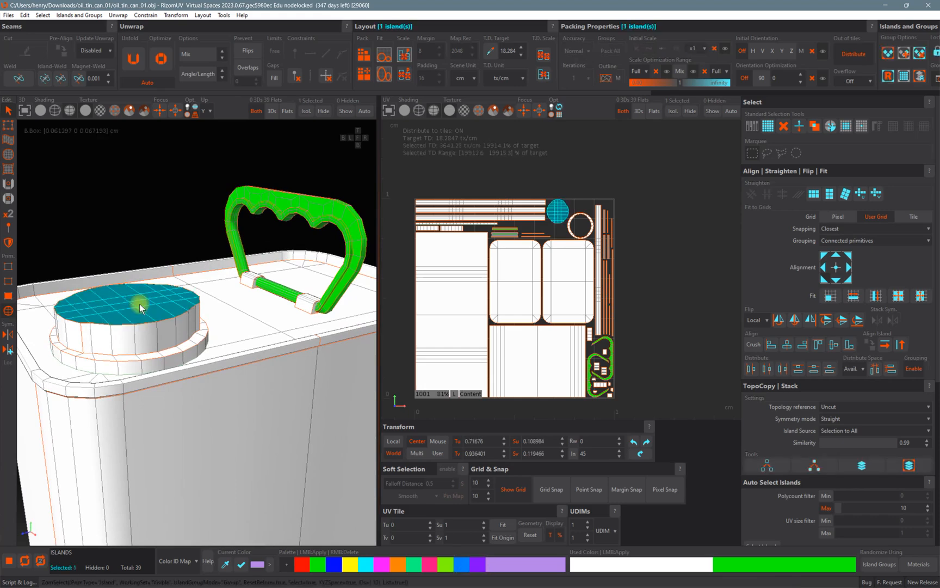
left_click_drag(159, 315, 181, 321, "alt")
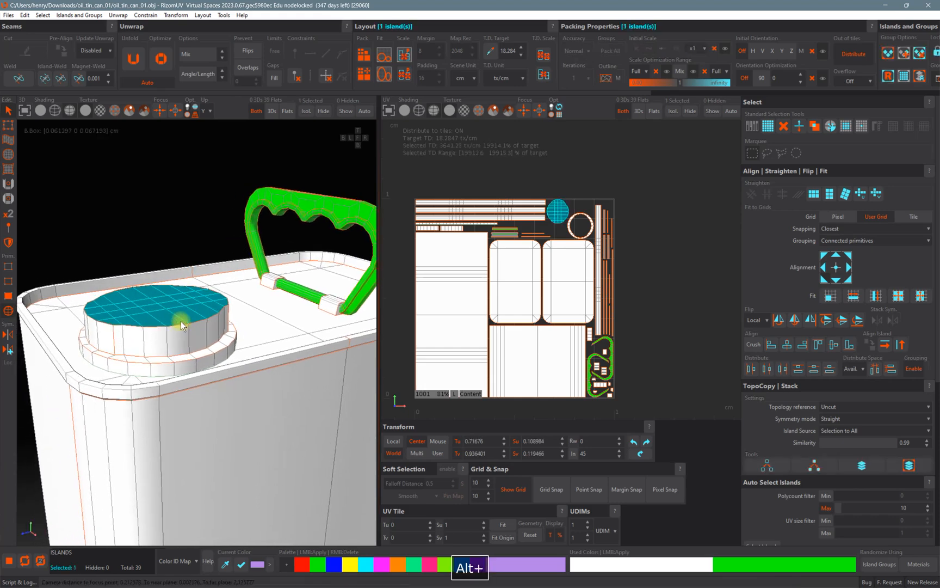
left_click(182, 335, "ctrl")
left_click(117, 336, "ctrl")
left_click_drag(117, 335, 261, 342, "alt")
left_click(169, 369, "ctrl")
left_click_drag(337, 308, 311, 298, "alt")
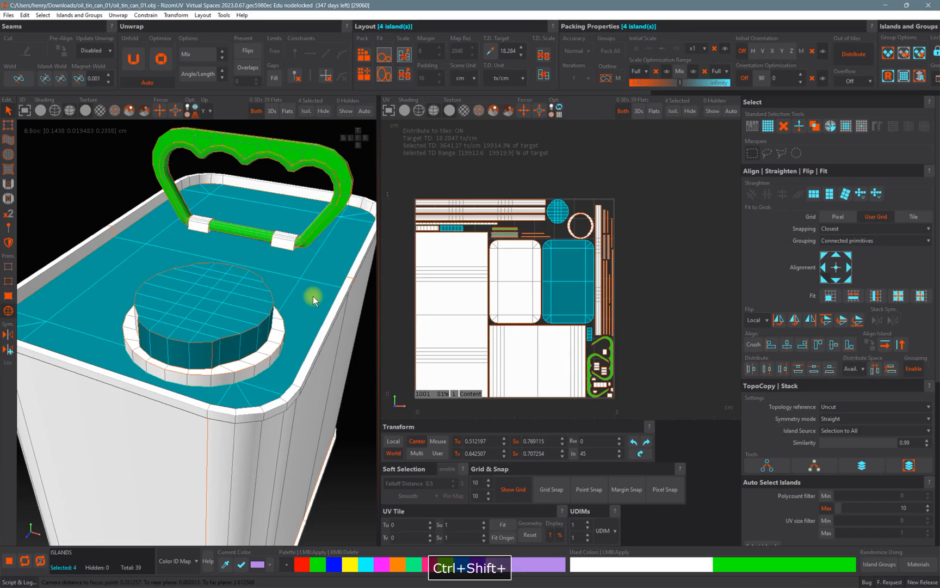
left_click(313, 296, "ctrl+shift")
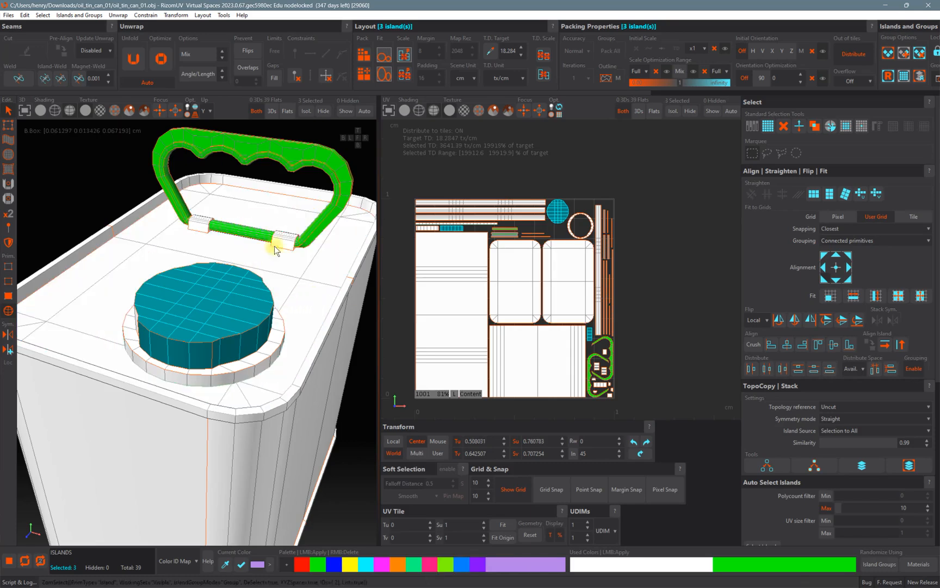
Add the remaining cap side wall island and the islands of the ring around the cap's base to the selection.
left_click_drag(187, 335, 260, 359, "alt")
middle_click_drag(147, 384, 266, 360, "alt")
left_click(233, 346, "ctrl")
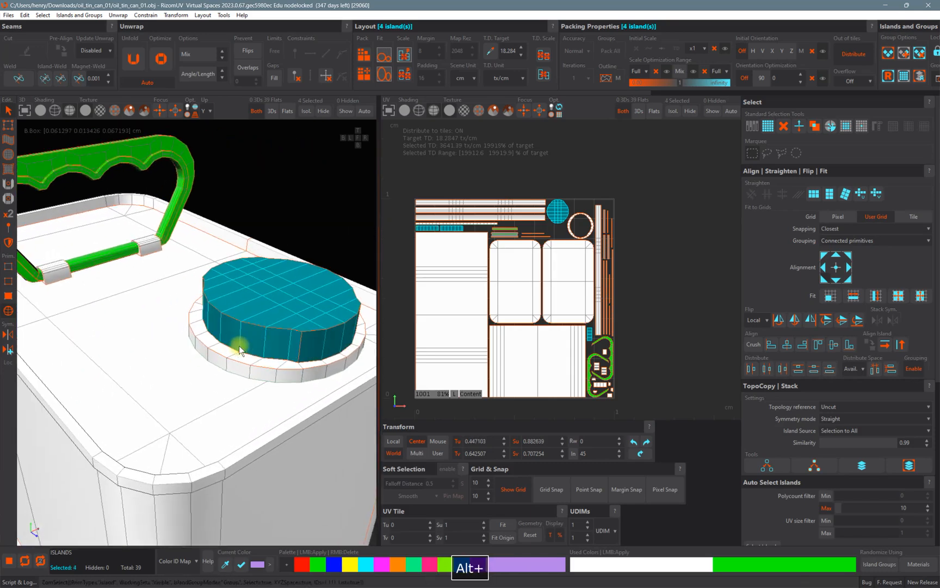
left_click_drag(228, 347, 248, 353, "alt")
left_click(247, 354, "ctrl")
left_click(230, 368, "ctrl")
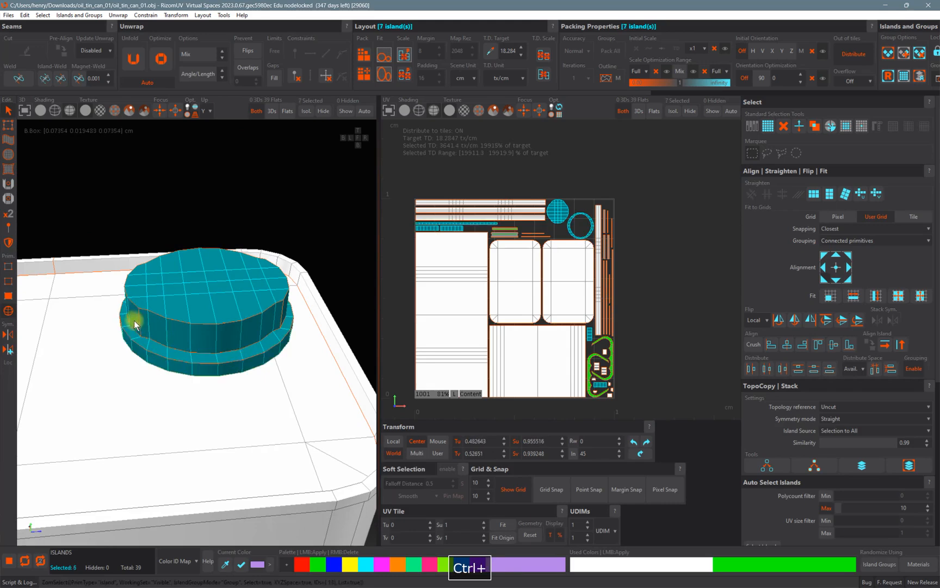
Examine the selected cap and ring islands around the model and across the UV layout for missed pieces.
left_click_drag(136, 321, 316, 326, "alt")
middle_click_drag(120, 327, 247, 323, "alt")
left_click_drag(248, 323, 466, 306, "alt")
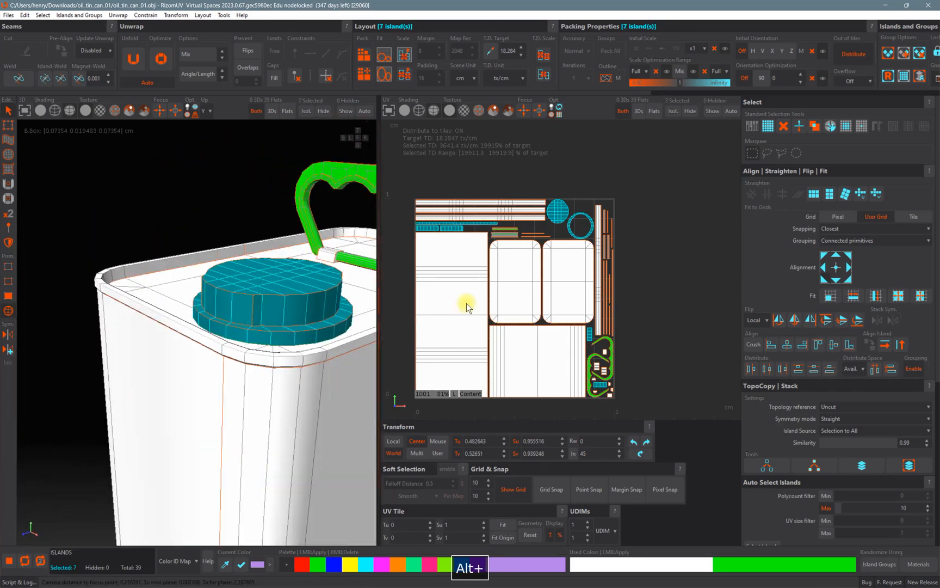
middle_click_drag(467, 304, 454, 316, "alt")
right_click_drag(485, 273, 534, 307, "alt")
middle_click_drag(543, 314, 580, 259, "alt")
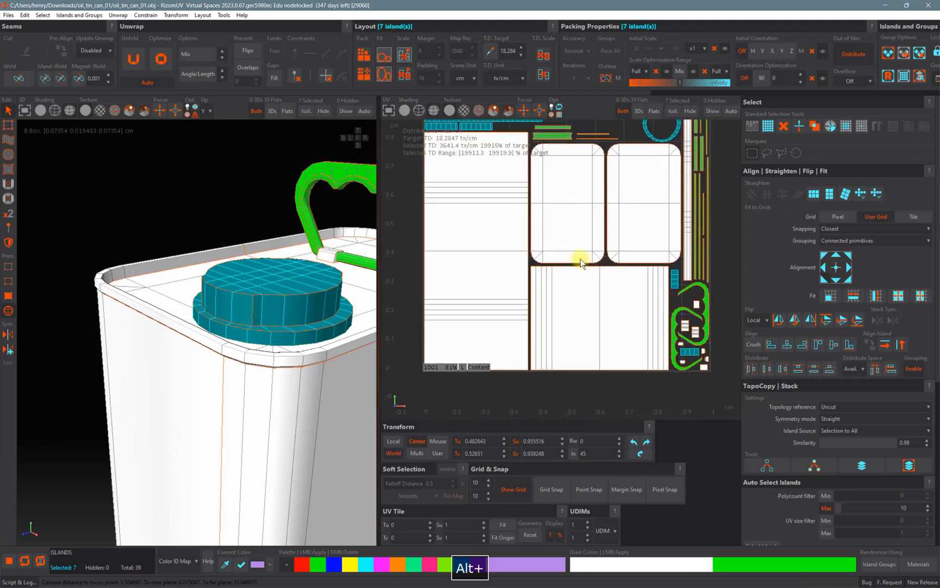
middle_click_drag(646, 224, 630, 291, "alt")
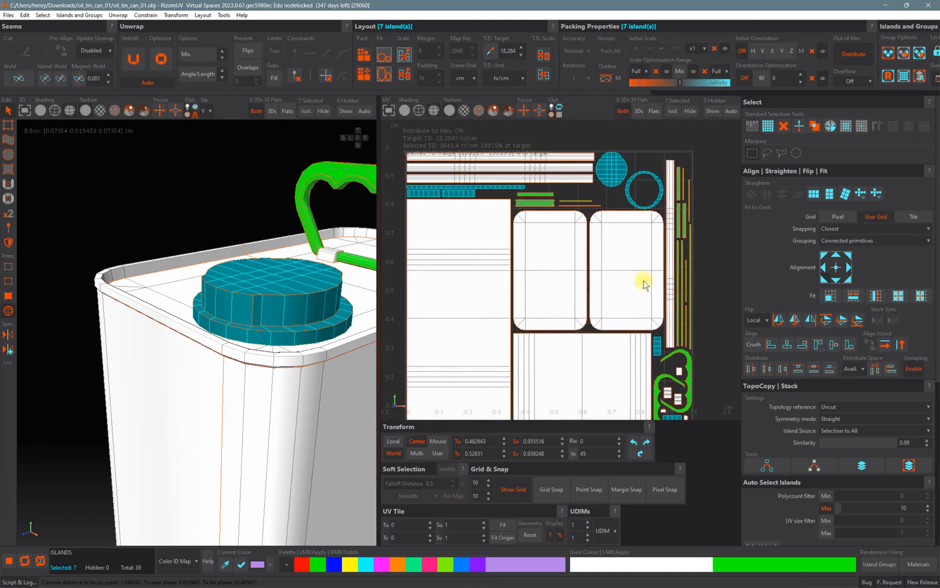
middle_click_drag(644, 285, 642, 259, "alt")
scroll(652, 338, "up", 3)
left_click_drag(230, 264, 240, 296, "alt")
scroll(181, 260, "down", 4)
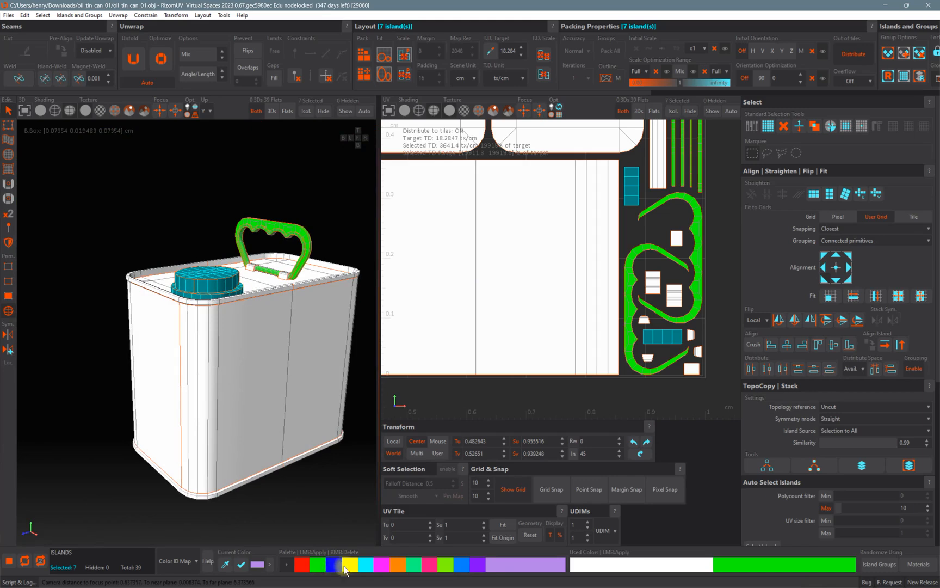
Assign the blue palette colour to the selected cap islands, and clear the selection.
left_click(334, 566)
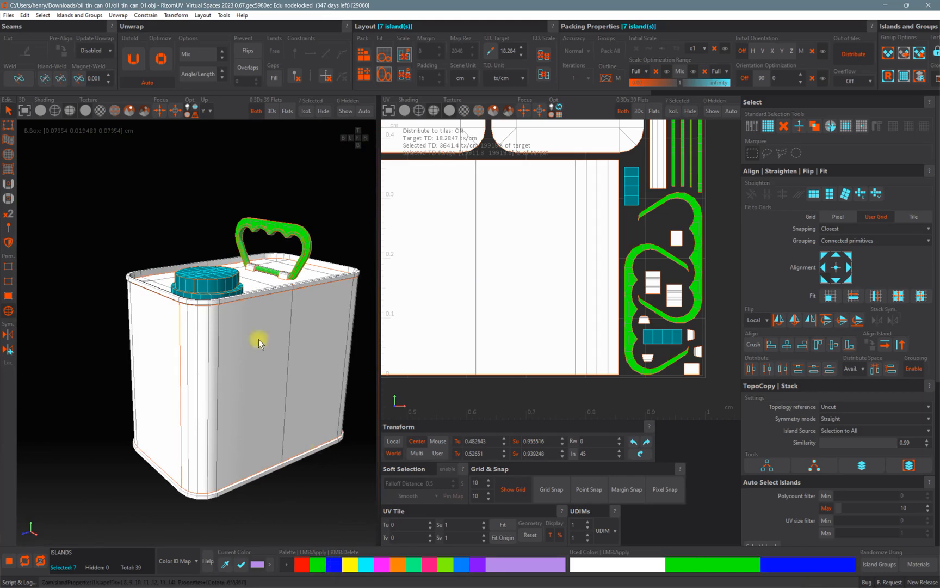
left_click_drag(320, 442, 279, 222, "alt")
left_click(282, 207)
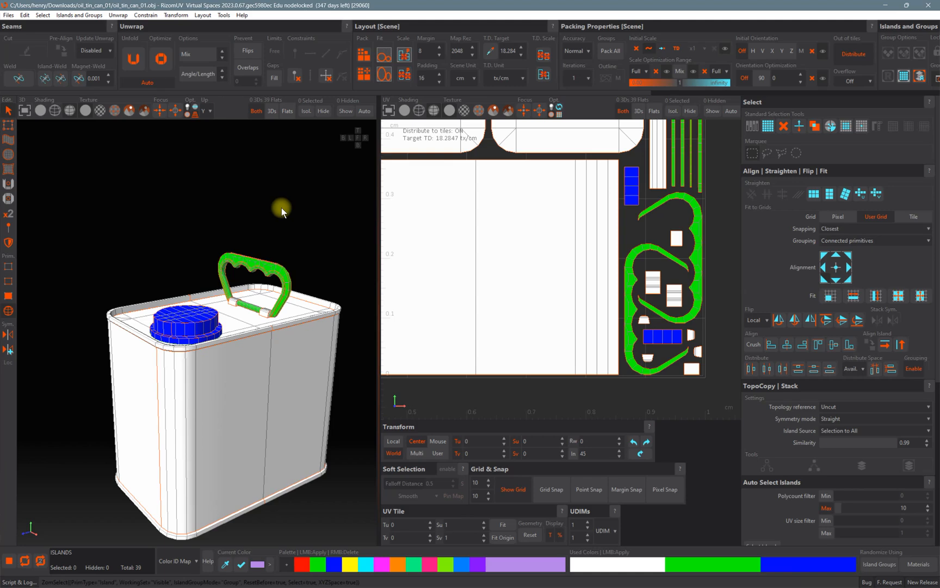
mouse_move(258, 334)
left_mouse_down("alt")
mouse_move(287, 338)
mouse_move(274, 338)
left_mouse_up("alt")
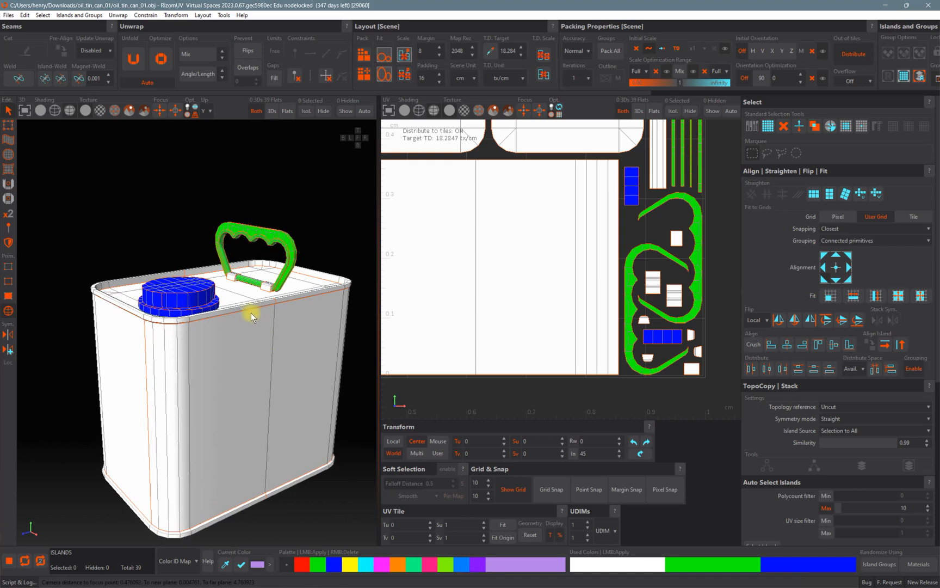
left_click_drag(225, 423, 236, 296, "alt")
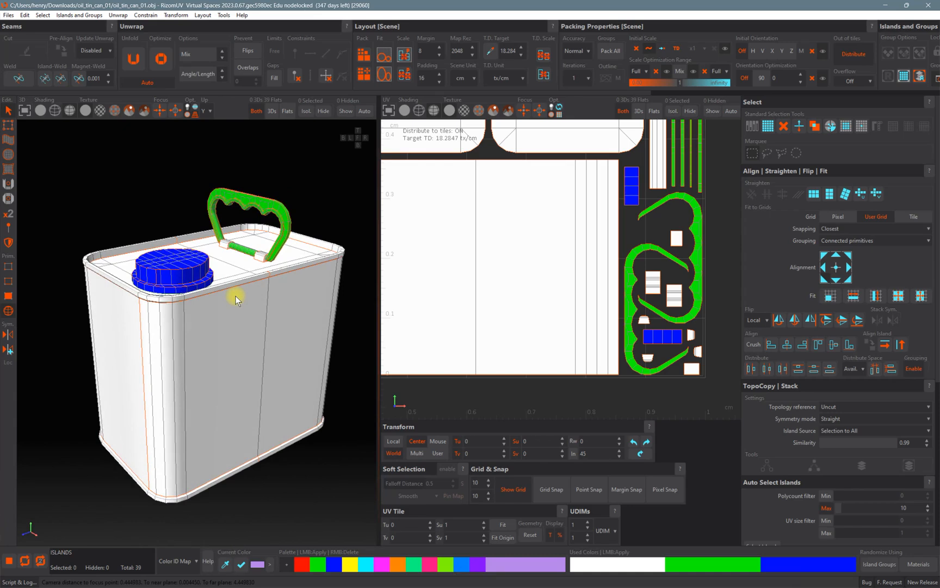
left_click_drag(236, 296, 77, 245, "alt")
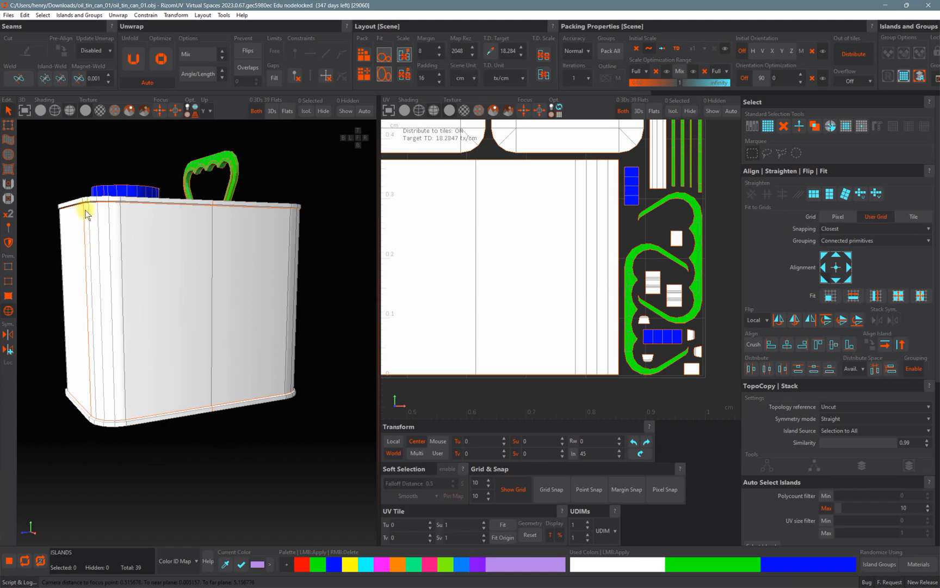
mouse_move(156, 251)
left_mouse_down("alt")
mouse_move(229, 293)
mouse_move(85, 284)
mouse_move(172, 249)
left_mouse_up("alt")
left_click_drag(267, 290, 223, 328, "alt")
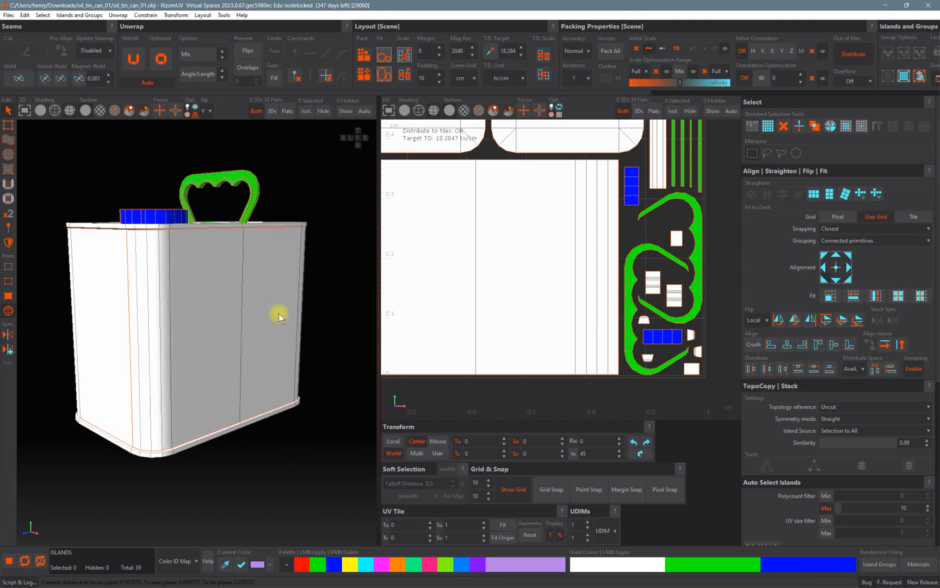
left_click_drag(335, 300, 285, 310, "alt")
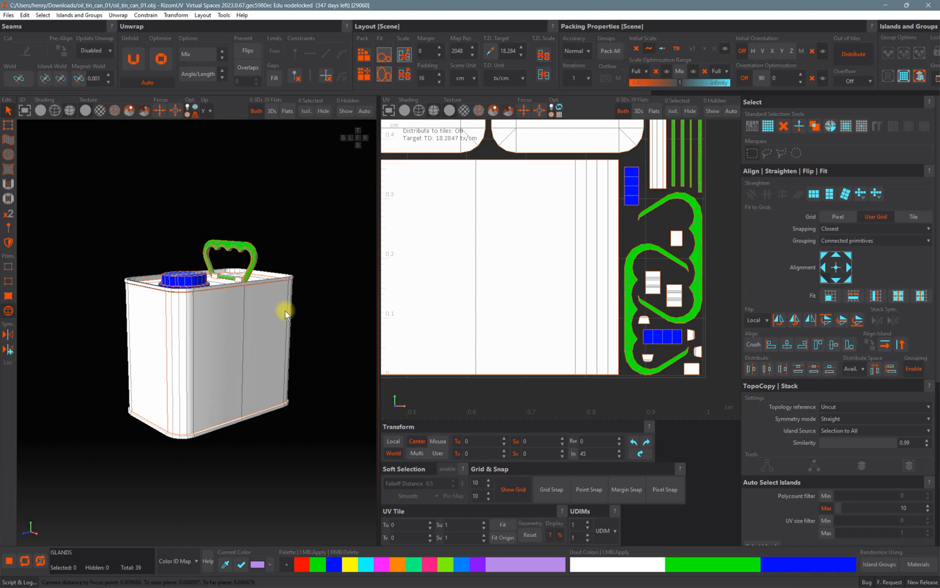
left_click_drag(237, 318, 213, 339, "alt")
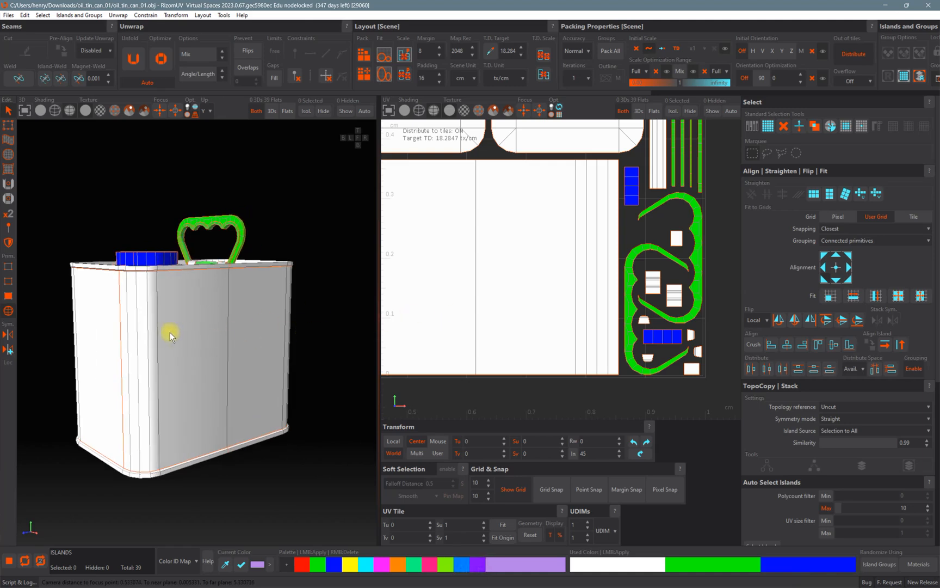
left_click(172, 313)
left_click_drag(156, 339, 283, 330, "alt")
left_click(192, 324, "ctrl")
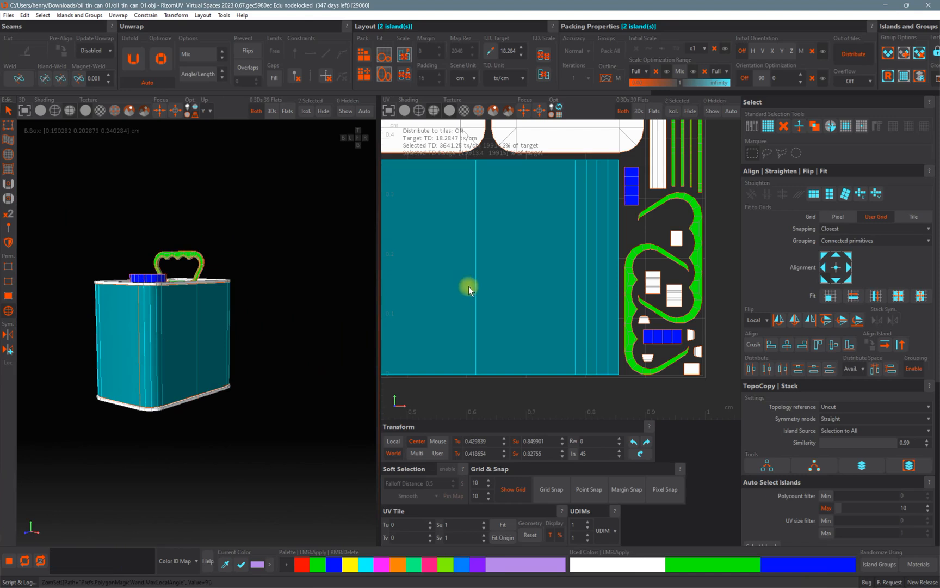
scroll(489, 272, "down", 2)
scroll(490, 272, "down", 1)
scroll(469, 271, "down", 2)
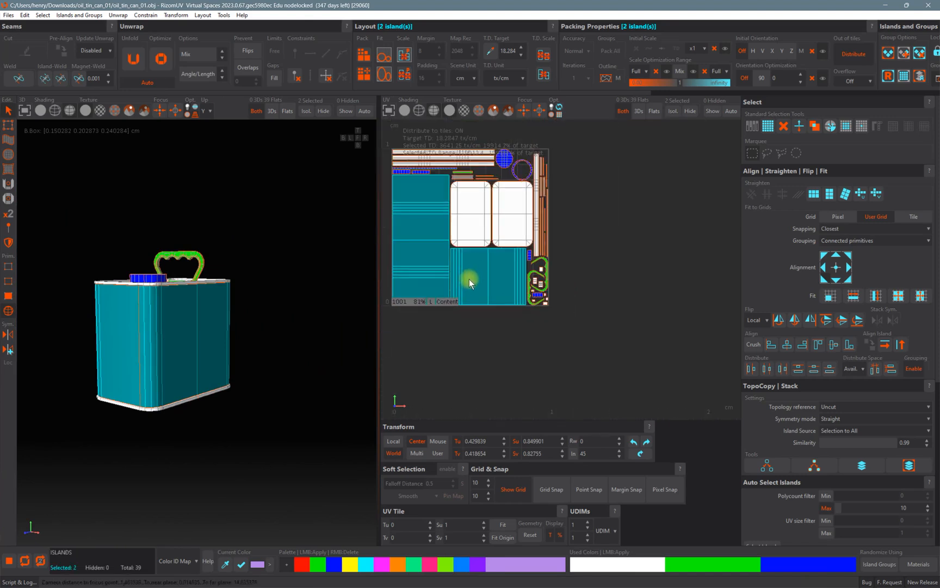
middle_click_drag(469, 279, 504, 292, "alt")
scroll(505, 293, "up", 3)
left_click(517, 364)
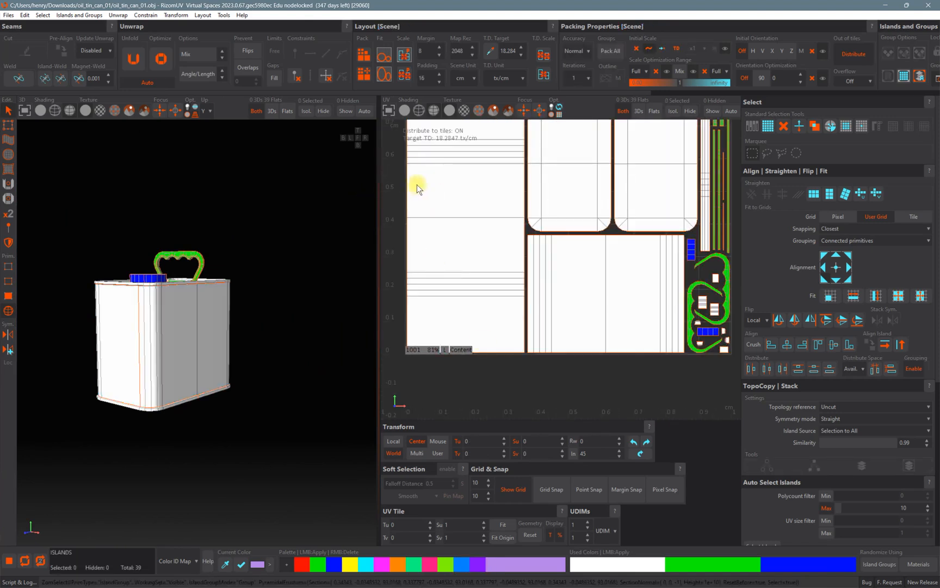
Assign the red palette colour to the two large body wall islands, and clear the selection.
left_click(451, 258)
left_click(566, 312, "ctrl")
left_click_drag(309, 316, 269, 323, "alt")
middle_click_drag(269, 323, 241, 349, "alt")
left_click_drag(249, 345, 249, 313, "alt")
scroll(252, 316, "up", 4)
middle_click_drag(252, 318, 292, 327, "alt")
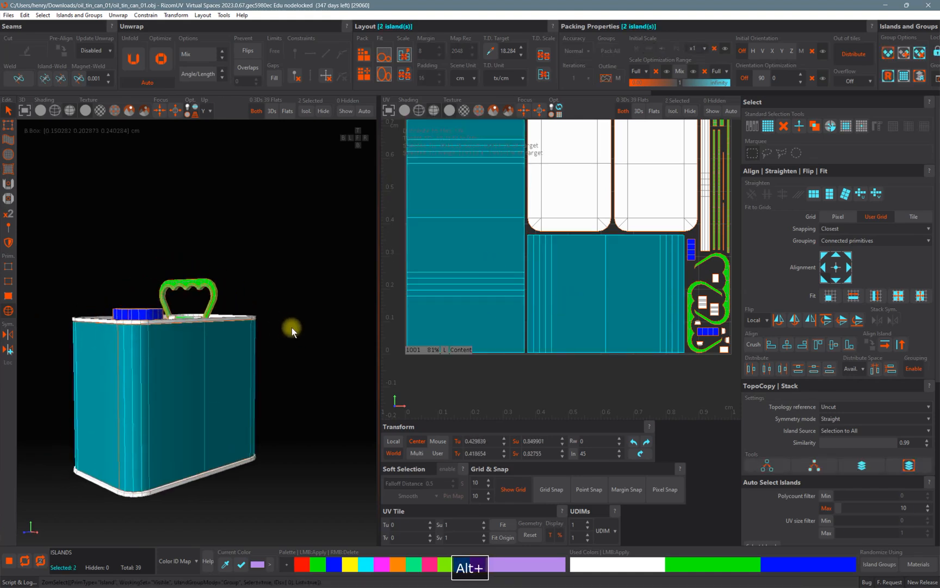
left_click_drag(292, 328, 304, 408, "alt")
left_click(302, 564)
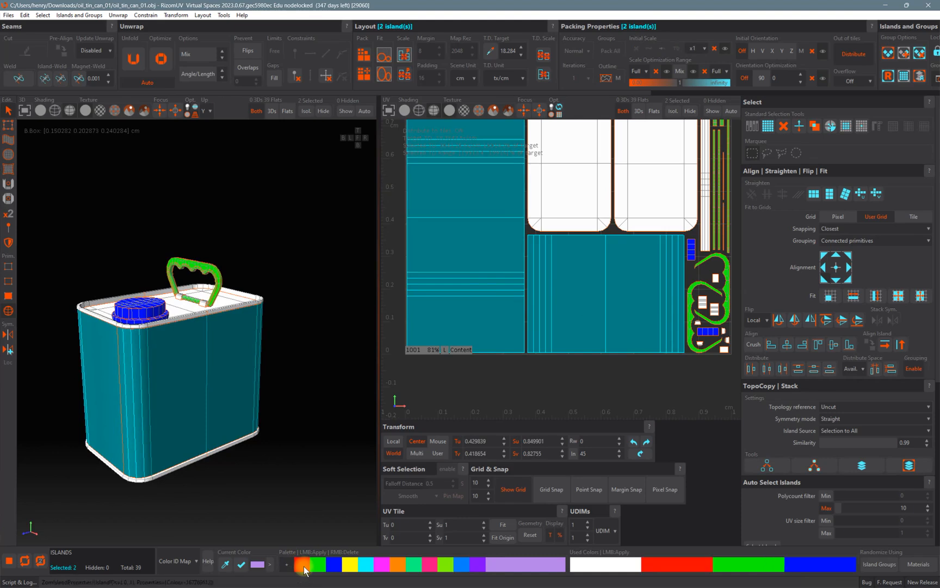
left_click(325, 439)
Examine the tin's underside, bottom rim and the uncoloured islands in the UV layout.
left_click_drag(285, 426, 281, 463, "alt")
right_click_drag(129, 273, 254, 301, "alt")
left_click_drag(254, 300, 247, 277, "alt")
middle_click_drag(272, 451, 279, 287, "alt")
right_click_drag(279, 286, 234, 283, "alt")
left_click_drag(245, 348, 254, 286, "alt")
middle_click_drag(288, 442, 255, 282, "alt")
right_click_drag(627, 278, 596, 265, "alt")
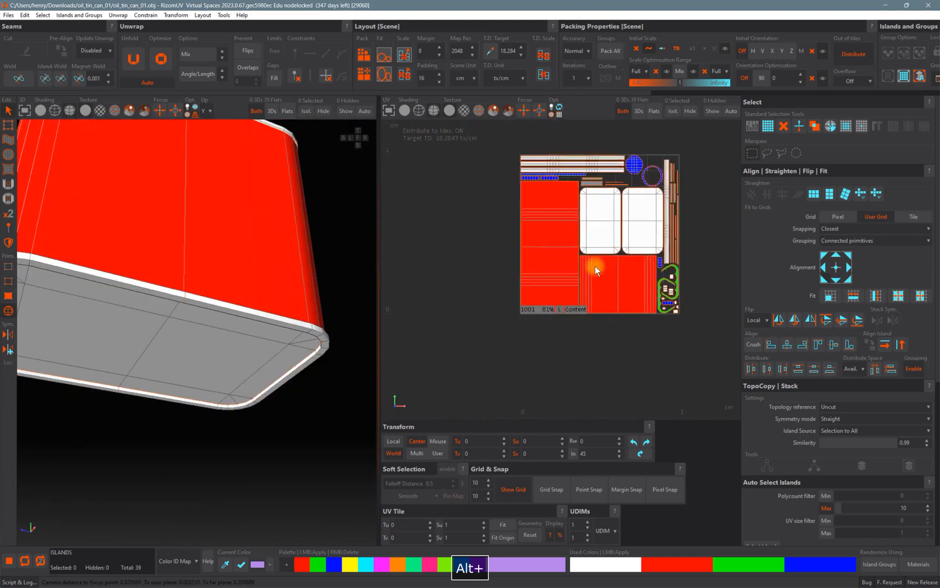
middle_click_drag(595, 265, 573, 319, "alt")
right_click_drag(582, 242, 615, 236, "alt")
left_click_drag(324, 228, 308, 278, "alt")
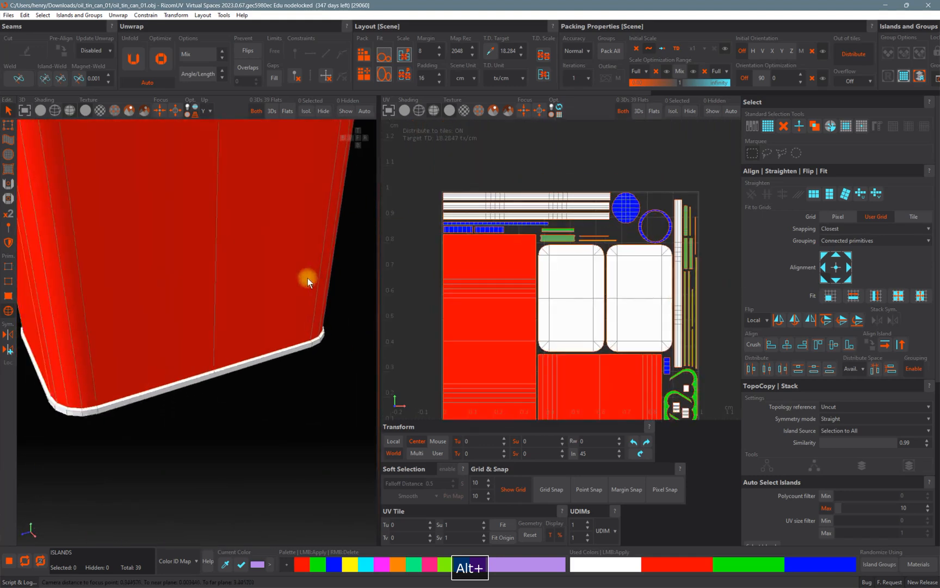
right_click_drag(309, 279, 275, 275, "alt")
middle_click_drag(289, 230, 276, 282, "alt")
left_click_drag(277, 282, 294, 279, "alt")
Select the three horizontal rim strips, both rounded lid and base panels, and the long vertical rim strip in the UV layout.
left_click_drag(411, 150, 581, 213)
left_click(577, 258, "ctrl")
left_click(622, 267, "ctrl")
middle_click_drag(622, 267, 501, 228, "alt")
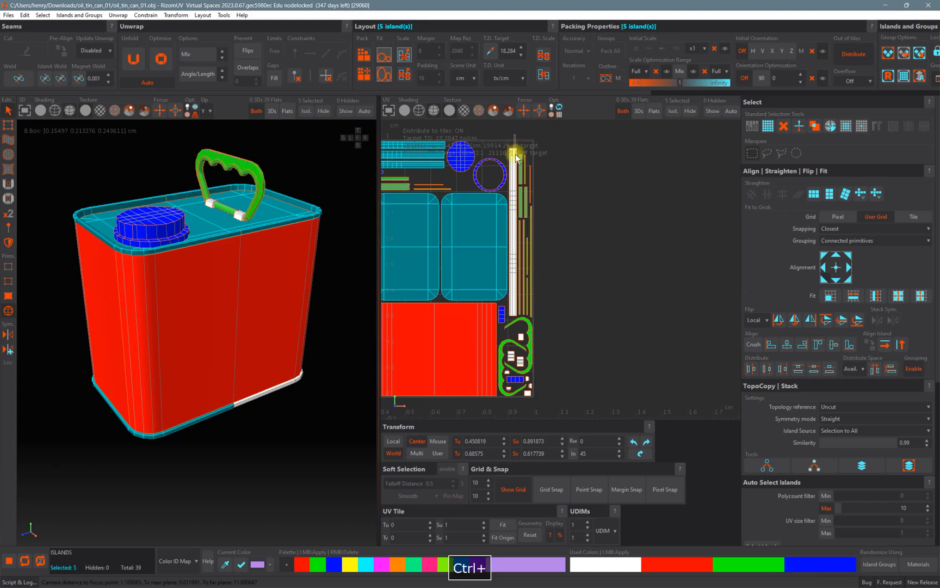
left_click(516, 157, "ctrl")
Add the two striped handle bracket islands inside the green handle outline to the selection.
middle_click_drag(508, 367, 579, 232, "alt")
scroll(599, 215, "up", 4)
scroll(598, 216, "up", 3)
left_click(571, 240, "ctrl")
left_click(536, 220, "ctrl")
Add the six small remaining white islands around the handle outlines in the UV layout to the selection.
scroll(260, 213, "up", 3)
scroll(260, 213, "up", 2)
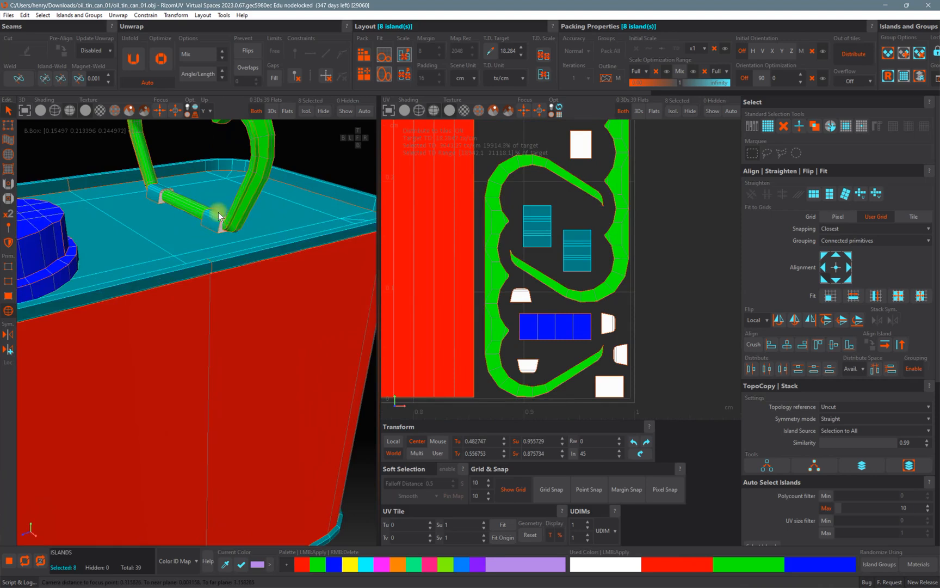
middle_click_drag(230, 192, 237, 240, "alt")
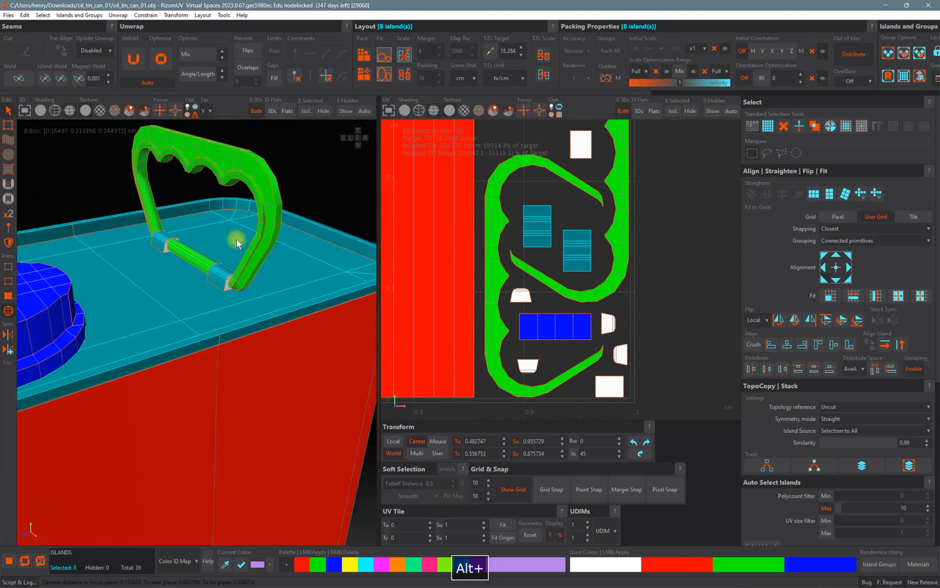
left_click(579, 148, "ctrl")
left_click(522, 297, "ctrl")
left_click(527, 365, "ctrl")
left_click(608, 324, "ctrl")
left_click(620, 354, "ctrl")
left_click(612, 389, "ctrl")
Assign the yellow palette colour to the selected rim, panel and bracket islands, and clear the selection.
scroll(670, 284, "down", 5)
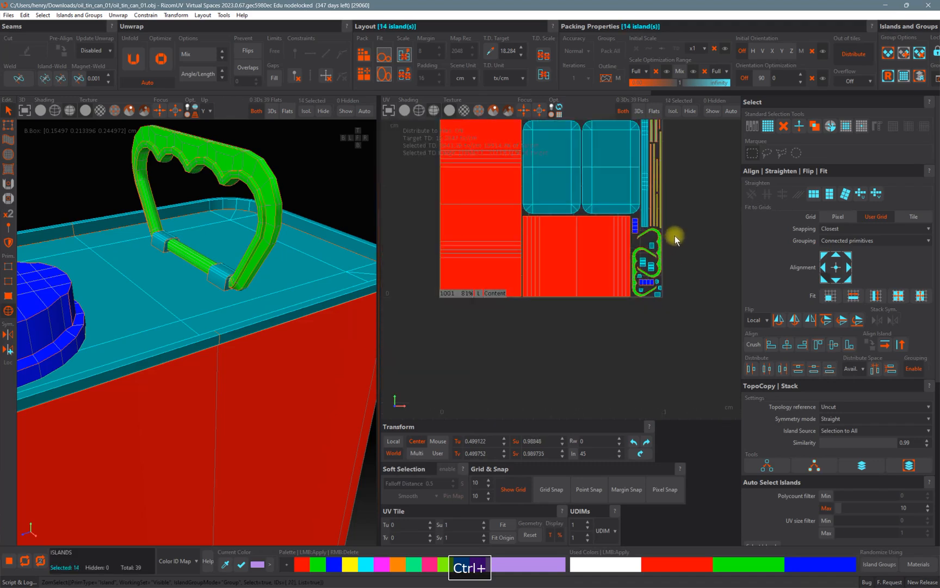
middle_click_drag(668, 259, 666, 232, "alt")
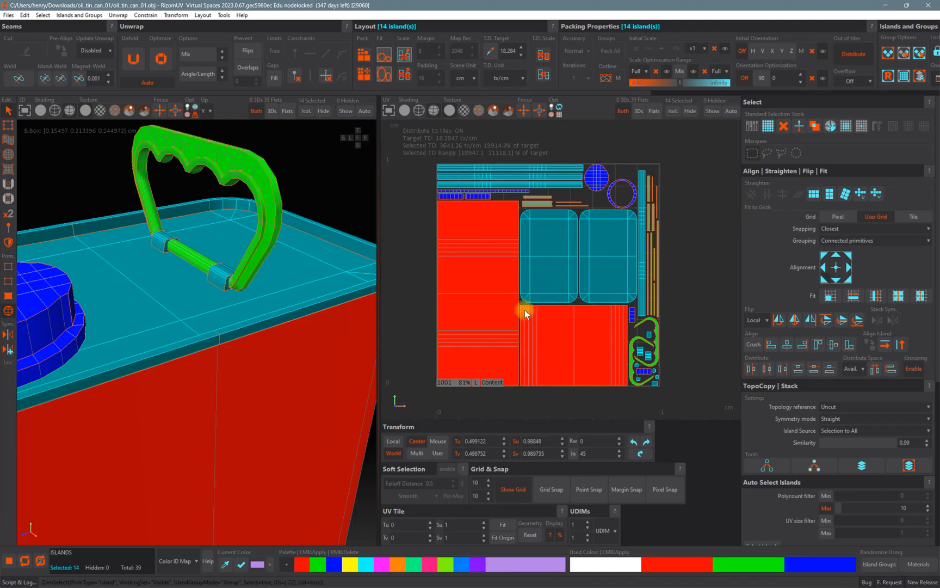
left_click(349, 564)
left_click(331, 205)
left_click_drag(331, 203, 260, 262, "alt")
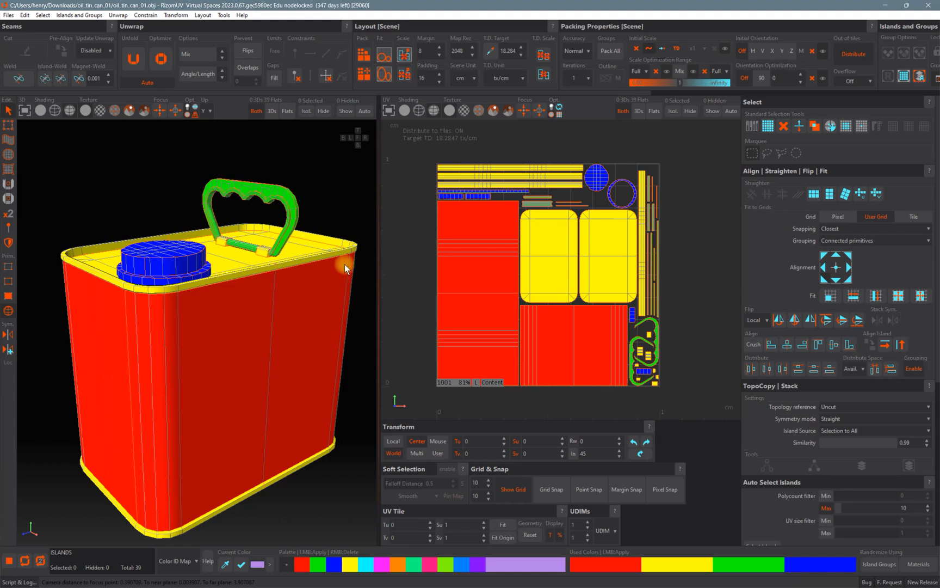
scroll(627, 241, "up", 2)
scroll(624, 225, "down", 1)
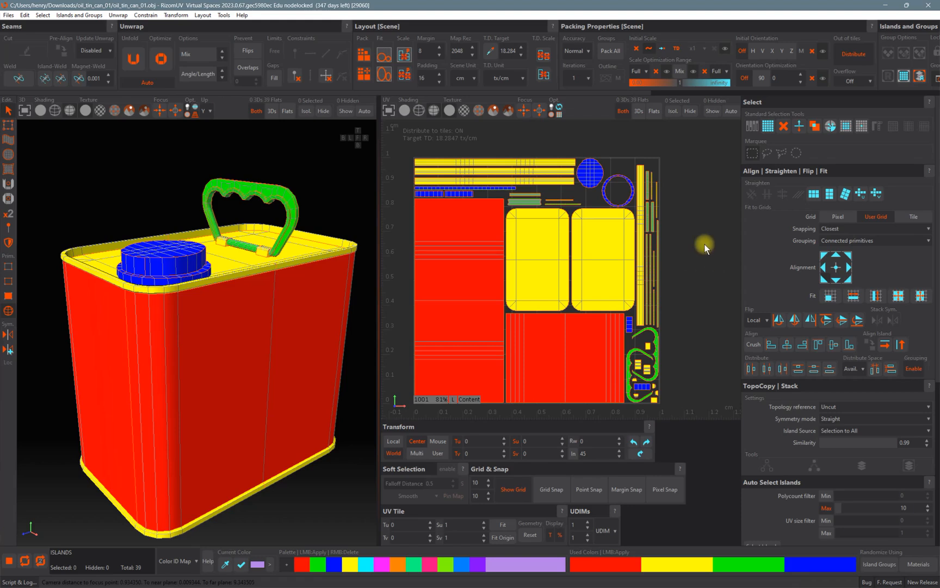
Open the UV export settings and enable a custom output file path.
left_click(8, 16)
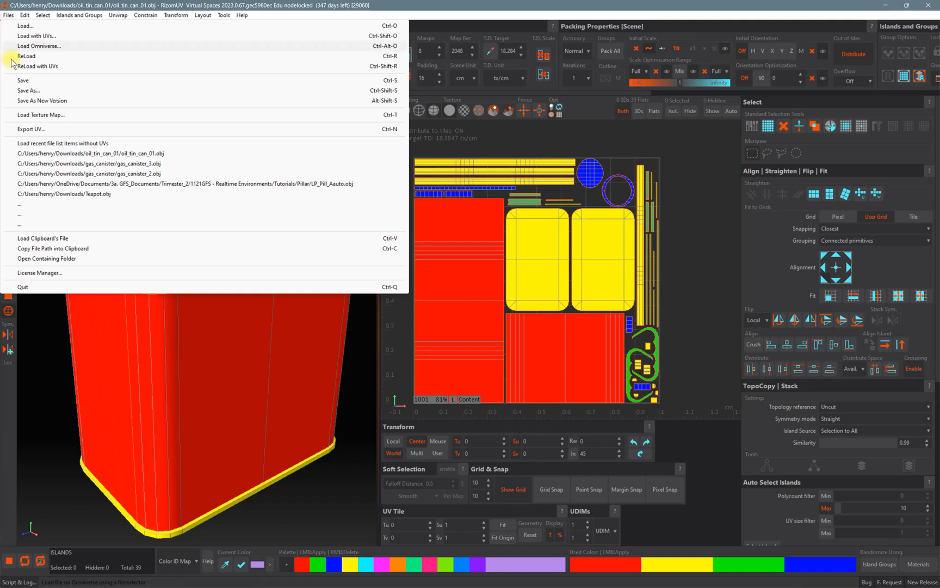
left_click(35, 131)
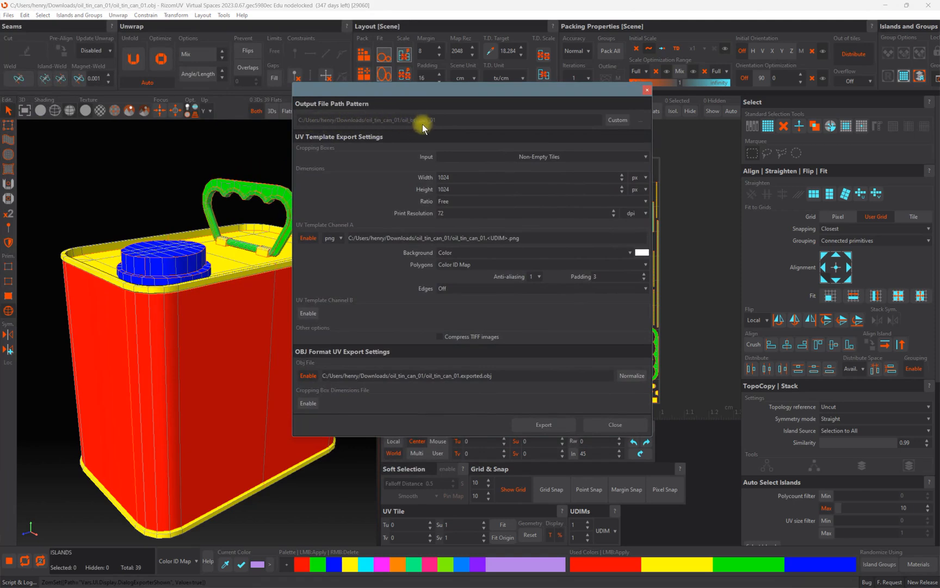
left_click(618, 121)
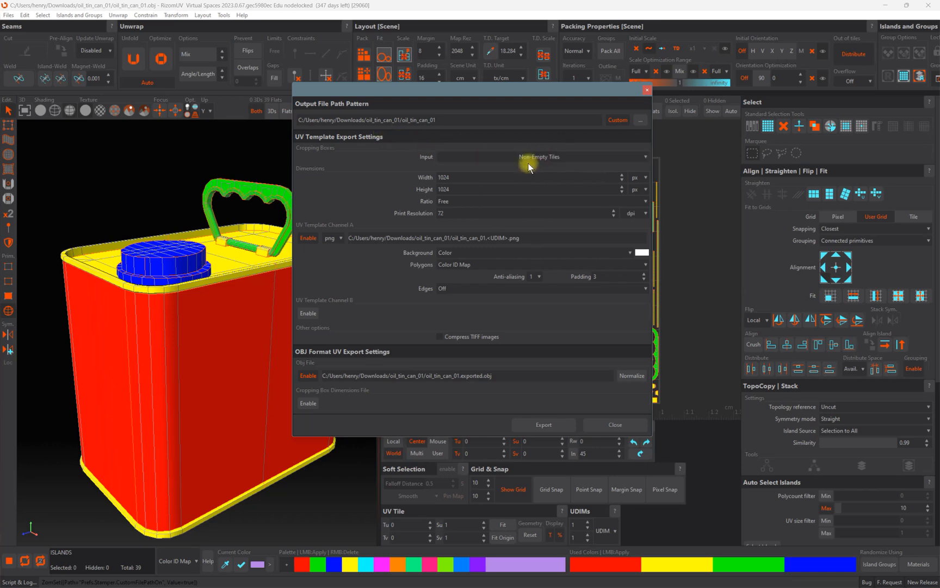
Check the template's width and height fields, and toggle UV Template Channel A off and back on.
double_click(442, 177)
left_click(456, 189)
left_click(475, 189)
left_click(312, 239)
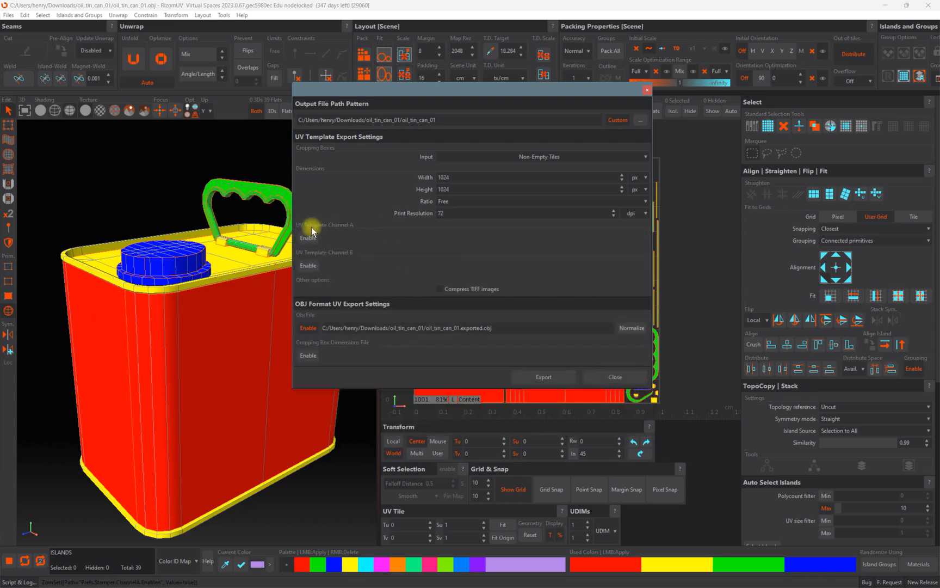
left_click(311, 240)
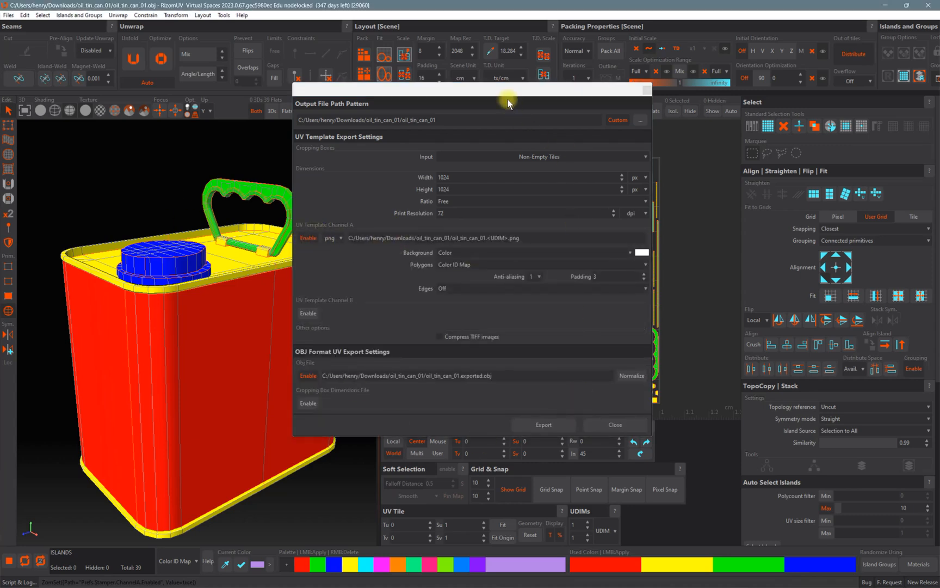
Set the background of UV Template Channel A to Color and its polygons to Color ID Map.
left_click_drag(411, 95, 347, 204)
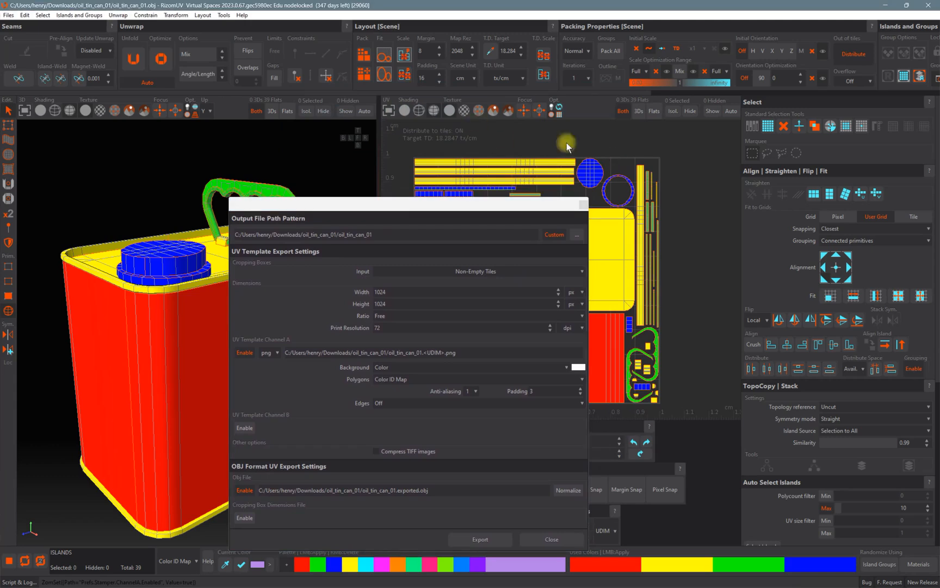
left_click_drag(492, 203, 517, 98)
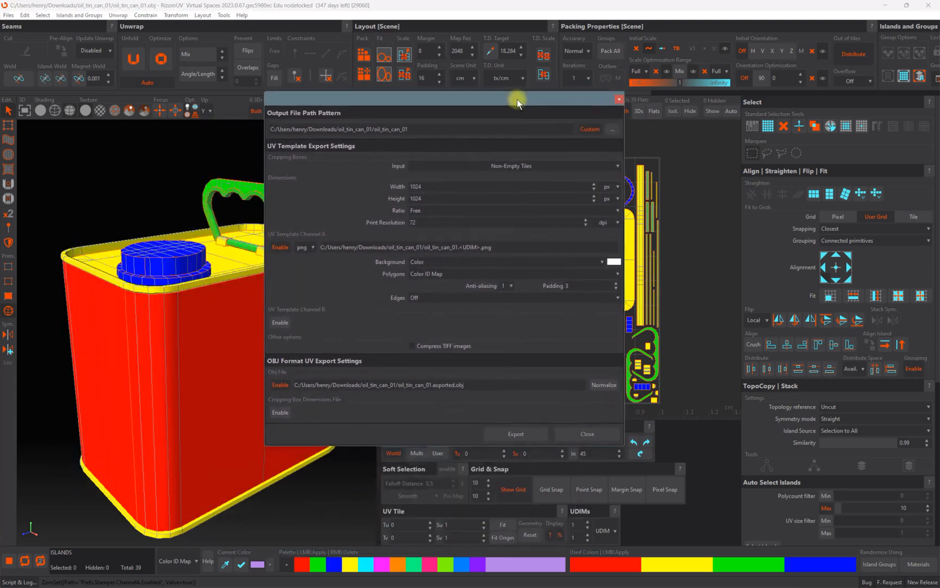
left_click(496, 262)
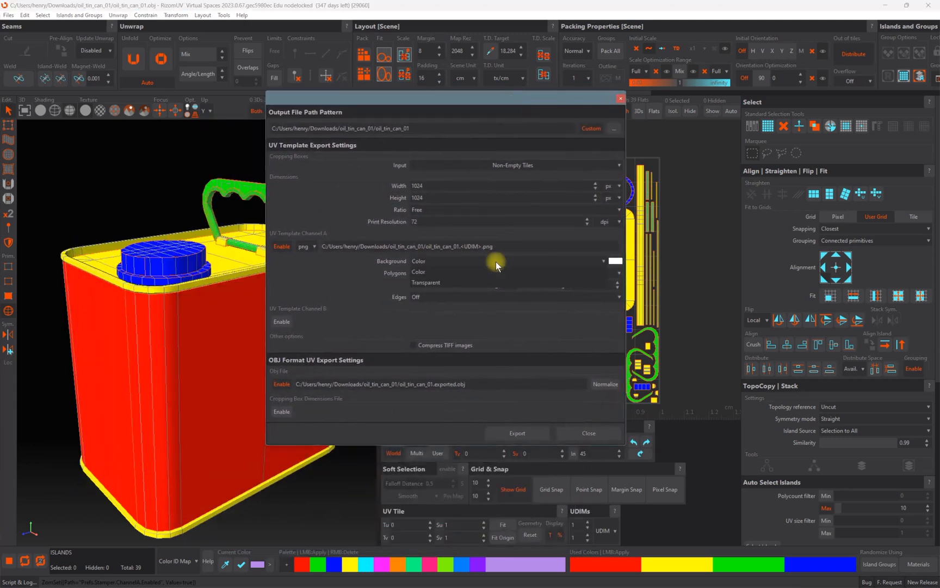
left_click(438, 271)
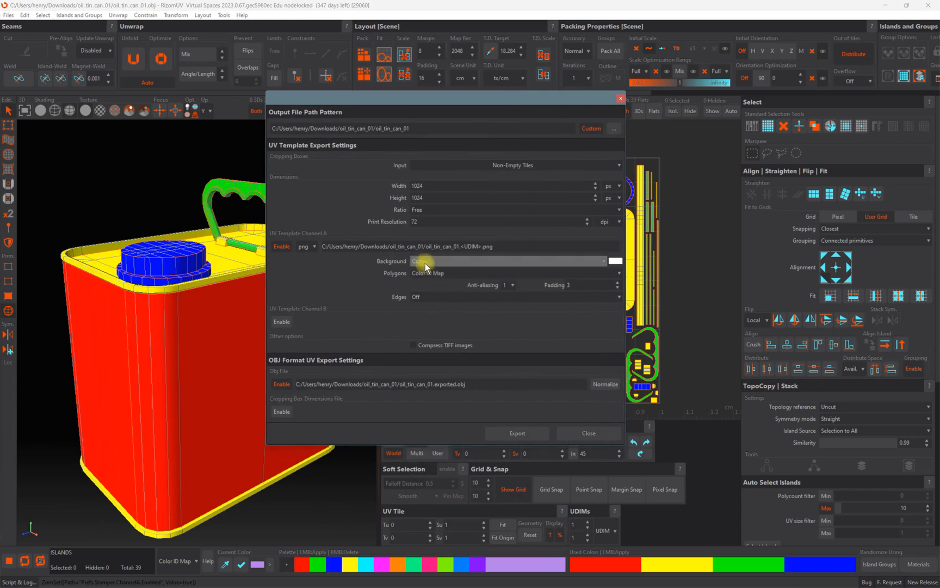
left_click(437, 273)
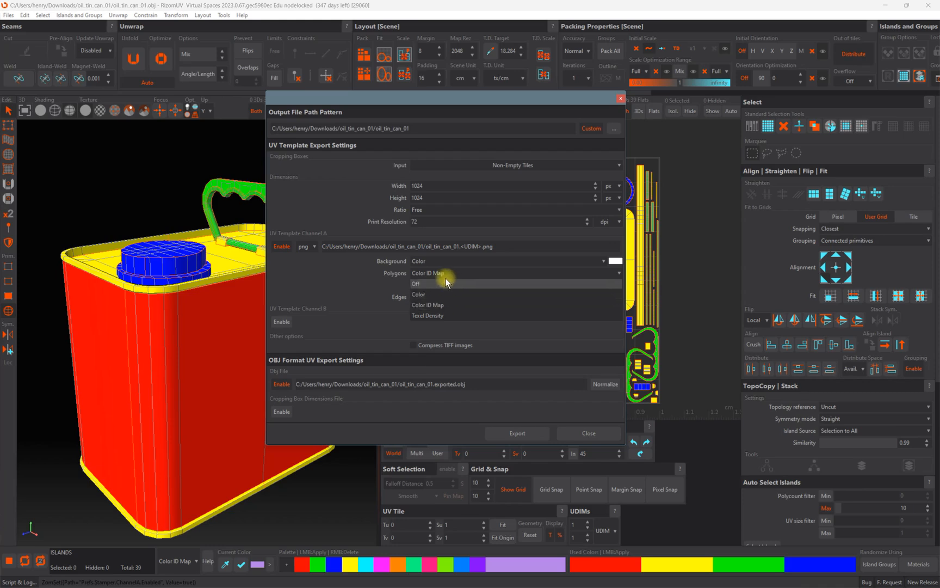
left_click(431, 304)
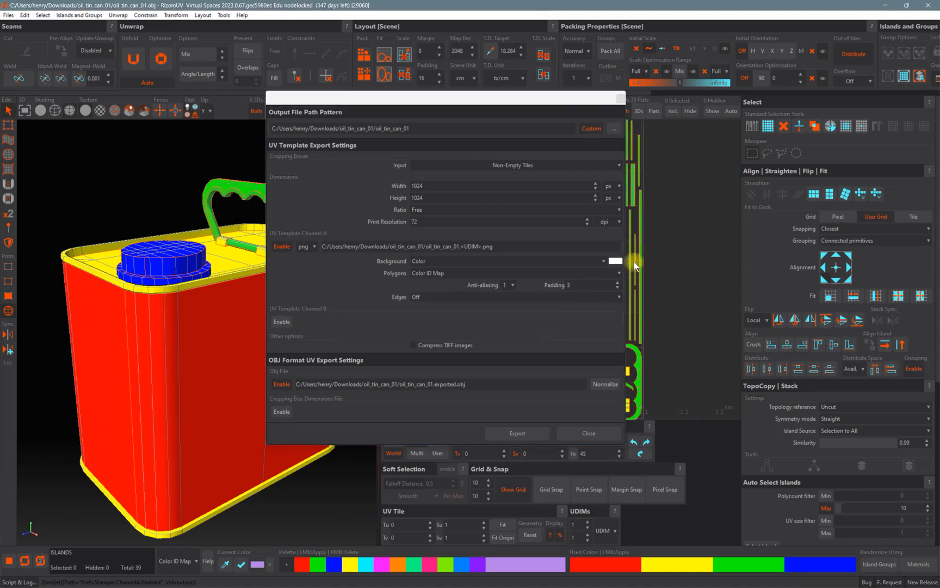
Examine the gaps between the narrow green islands and the yellow strips in the UV layout to judge the export padding.
left_click_drag(586, 99, 476, 101)
scroll(633, 237, "up", 5)
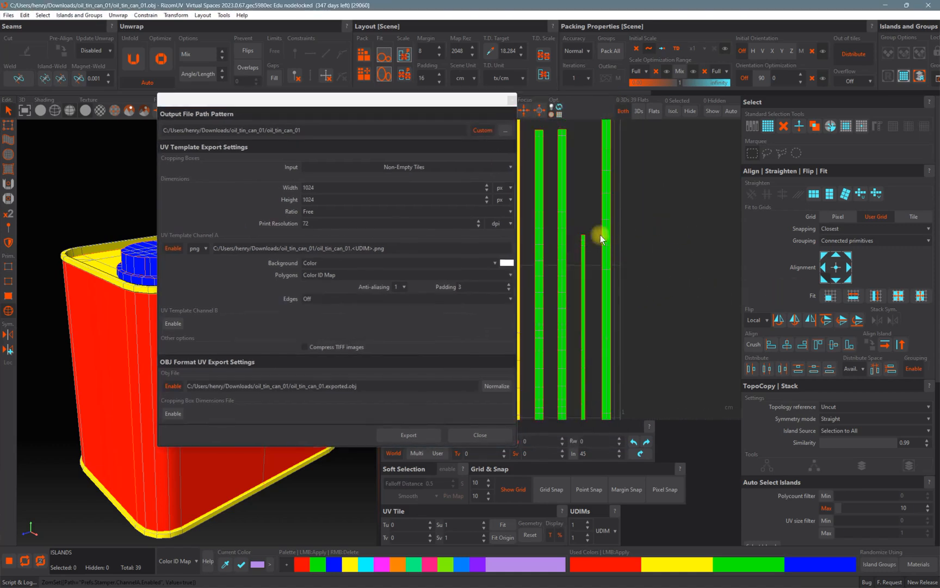
middle_click_drag(608, 232, 648, 243, "alt")
right_click_drag(651, 242, 704, 258, "alt")
middle_click_drag(704, 257, 665, 235, "alt")
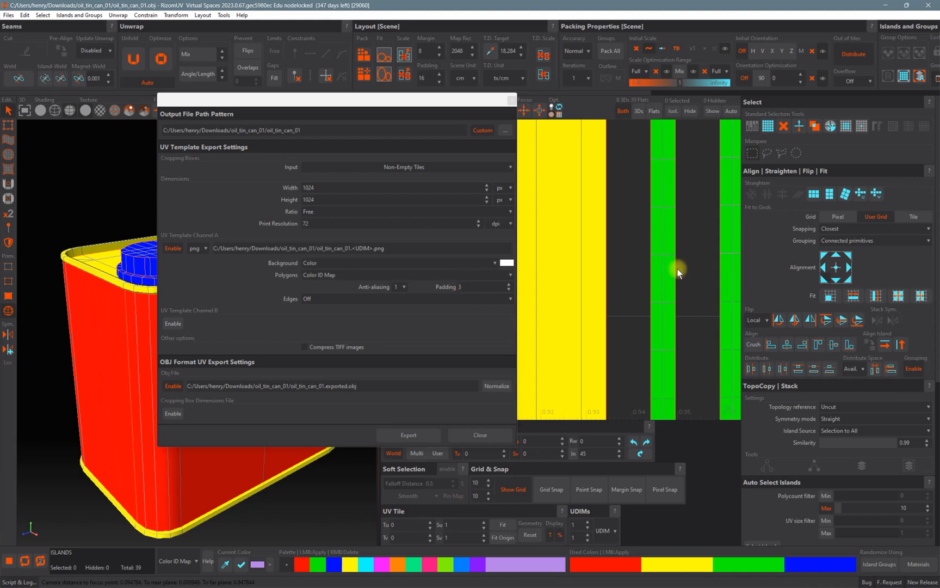
scroll(681, 268, "down", 5)
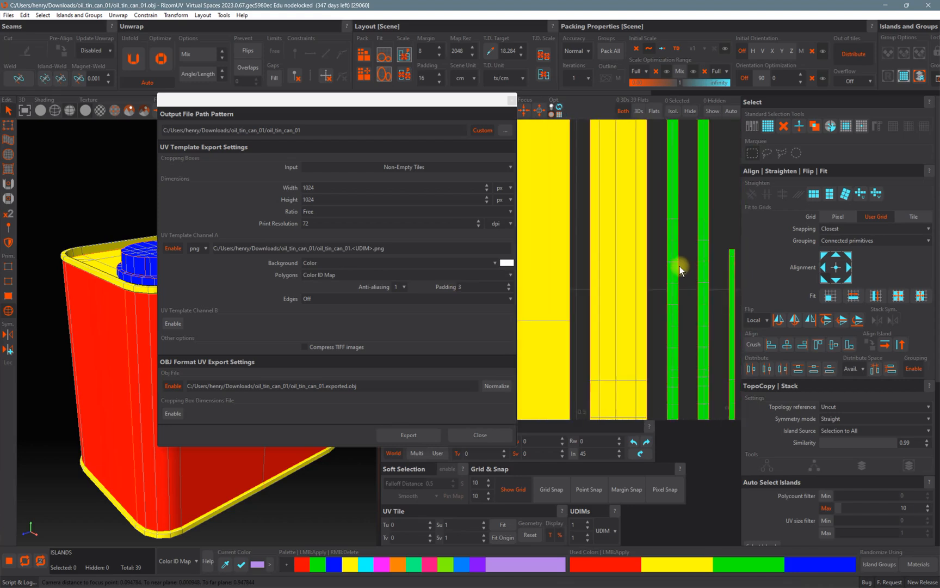
scroll(680, 266, "down", 1)
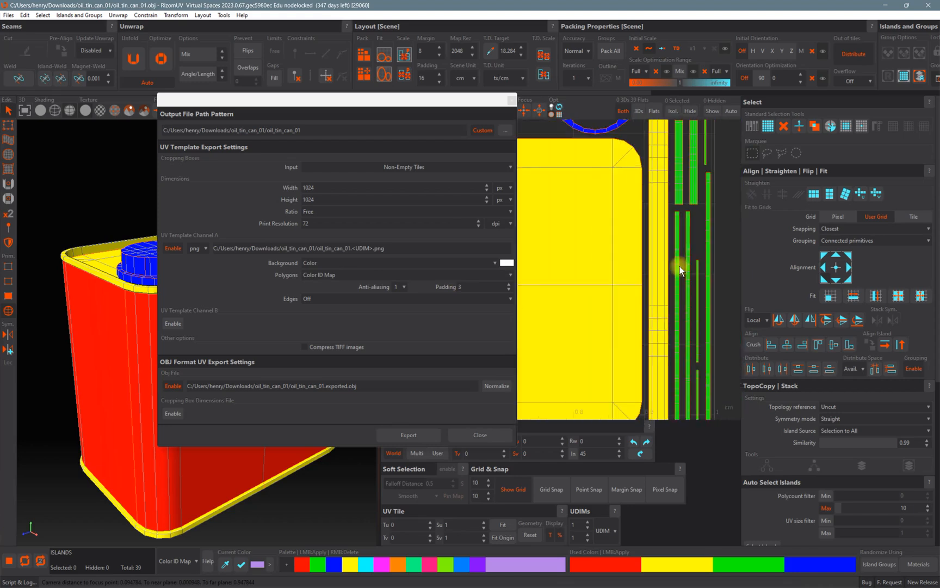
scroll(679, 266, "down", 1)
scroll(678, 255, "up", 4)
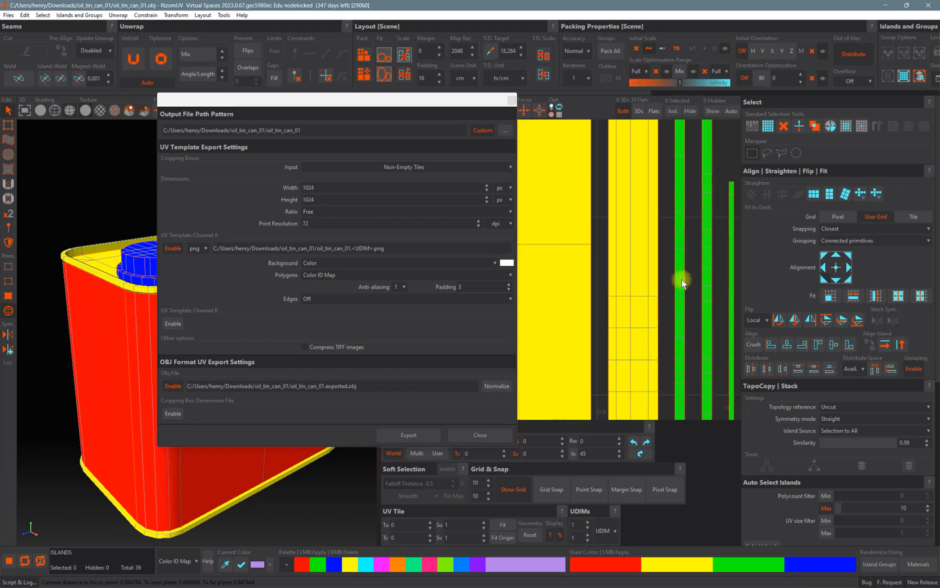
scroll(683, 217, "up", 4)
middle_click_drag(696, 126, 643, 304, "alt")
middle_click_drag(644, 130, 691, 294, "alt")
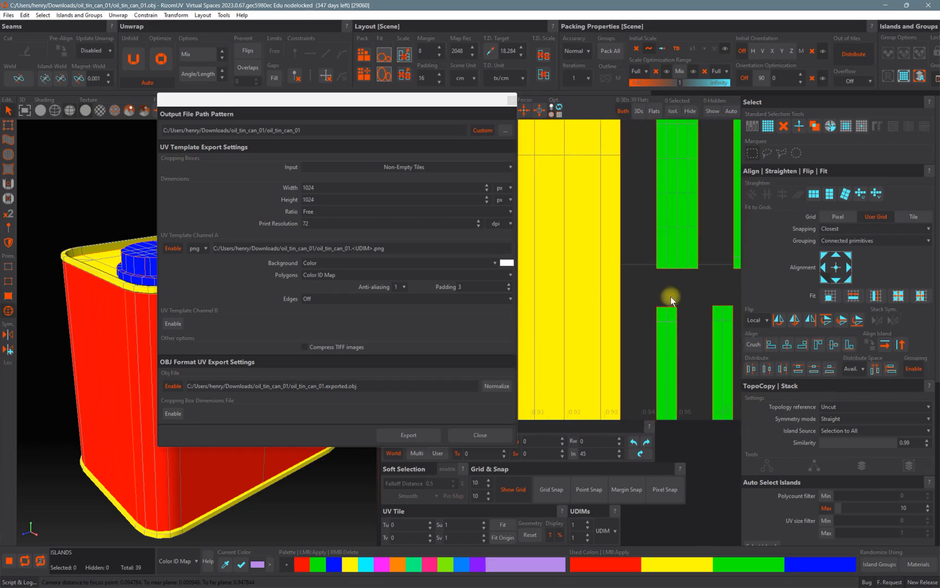
scroll(663, 380, "down", 3)
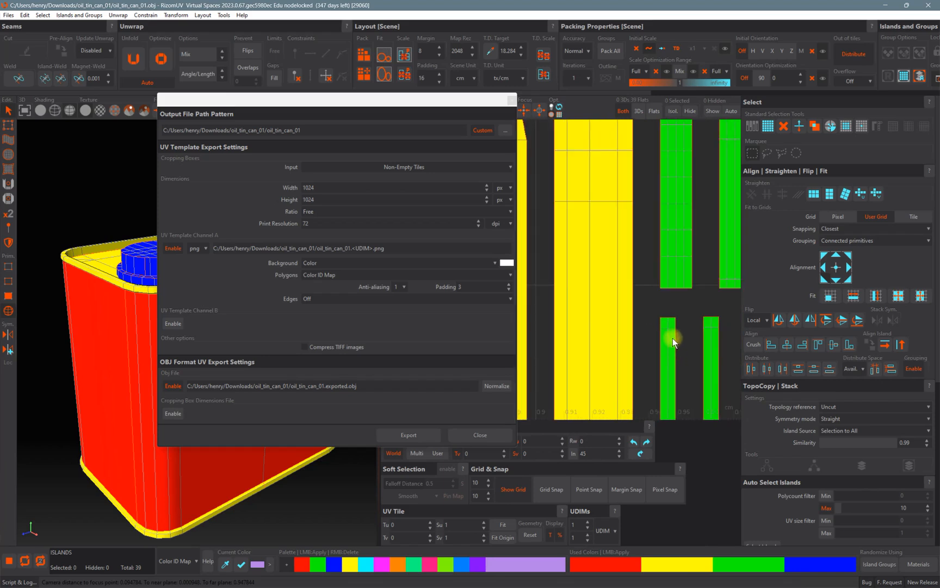
scroll(671, 378, "up", 2)
middle_click_drag(671, 378, 682, 267, "alt")
scroll(682, 266, "up", 3)
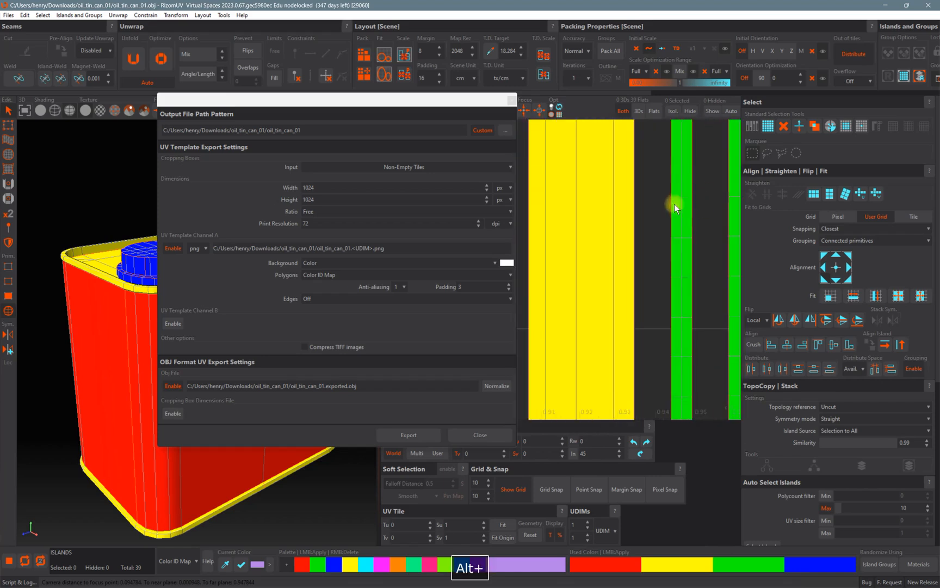
middle_click_drag(697, 207, 658, 297, "alt")
scroll(638, 148, "up", 2)
middle_click_drag(639, 147, 629, 216, "alt")
scroll(628, 211, "up", 2)
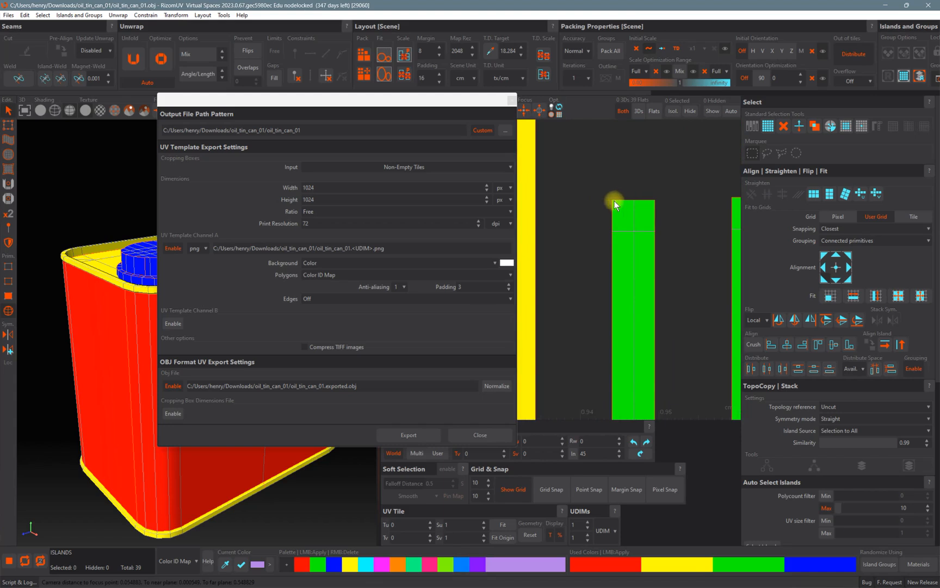
scroll(650, 203, "up", 3)
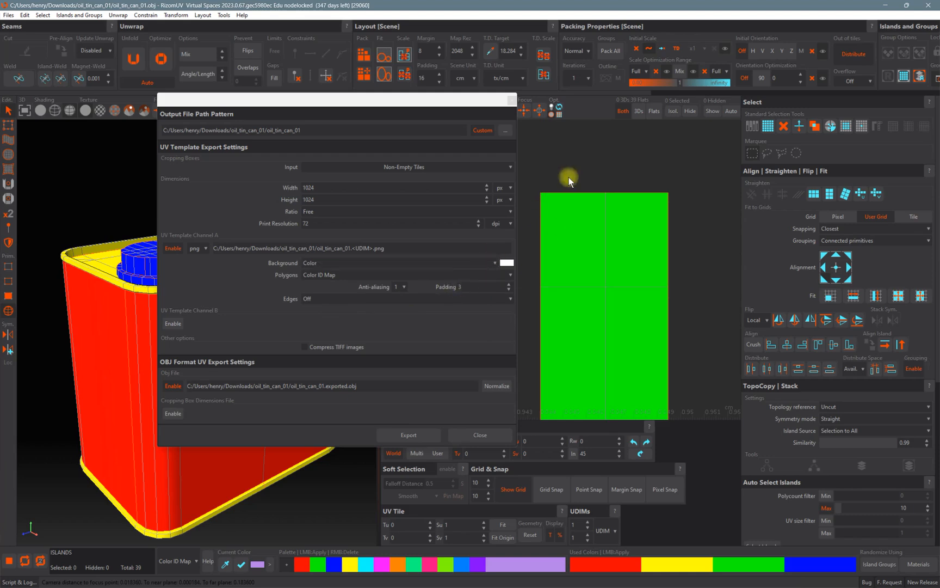
scroll(568, 209, "down", 5)
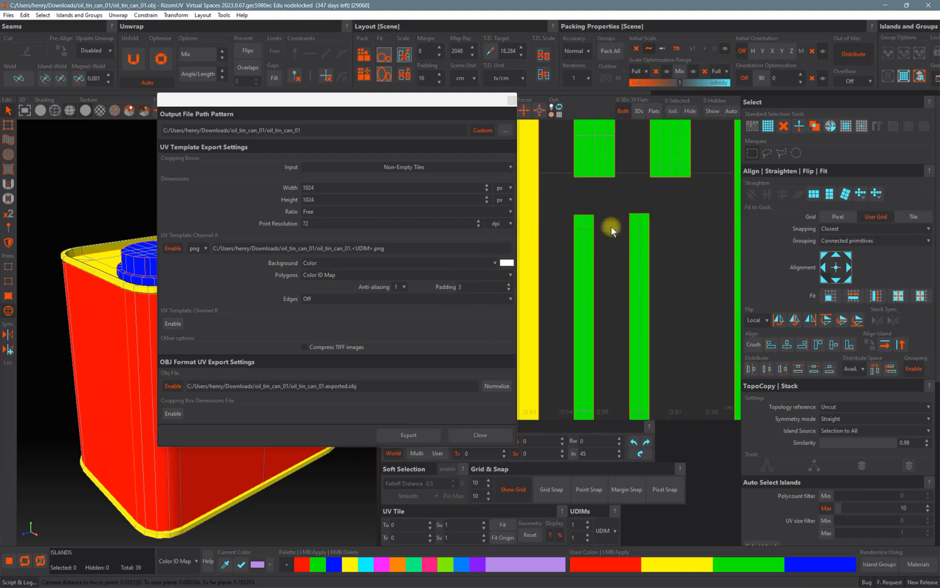
middle_click_drag(591, 222, 634, 224, "alt")
scroll(656, 229, "up", 3)
scroll(621, 191, "down", 5)
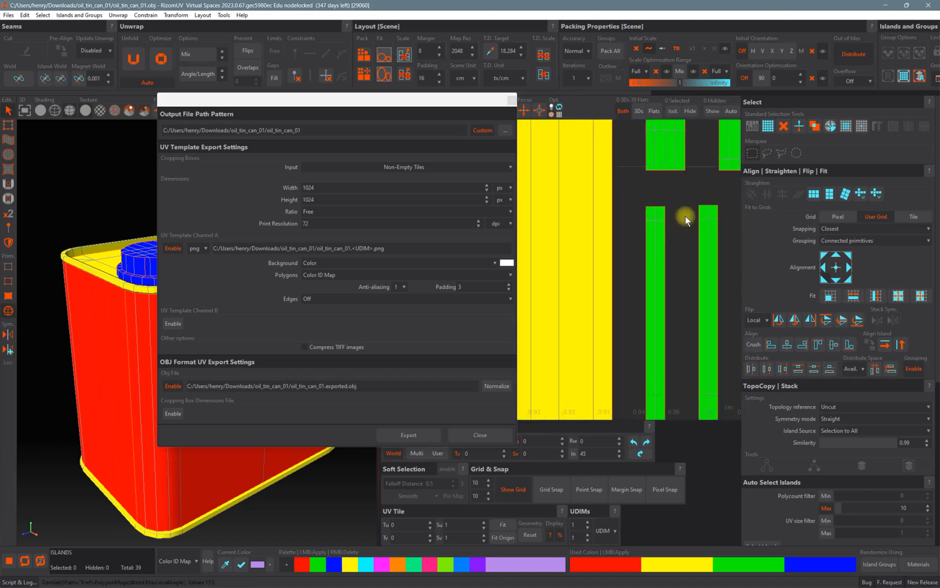
scroll(669, 201, "up", 2)
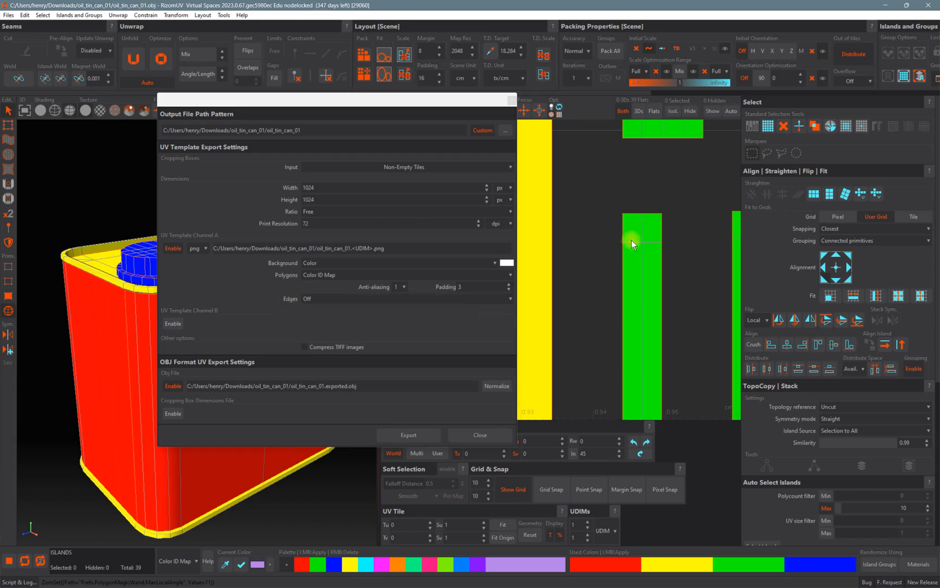
Set the template edges to Off and keep the OBJ file export enabled.
left_click(381, 298)
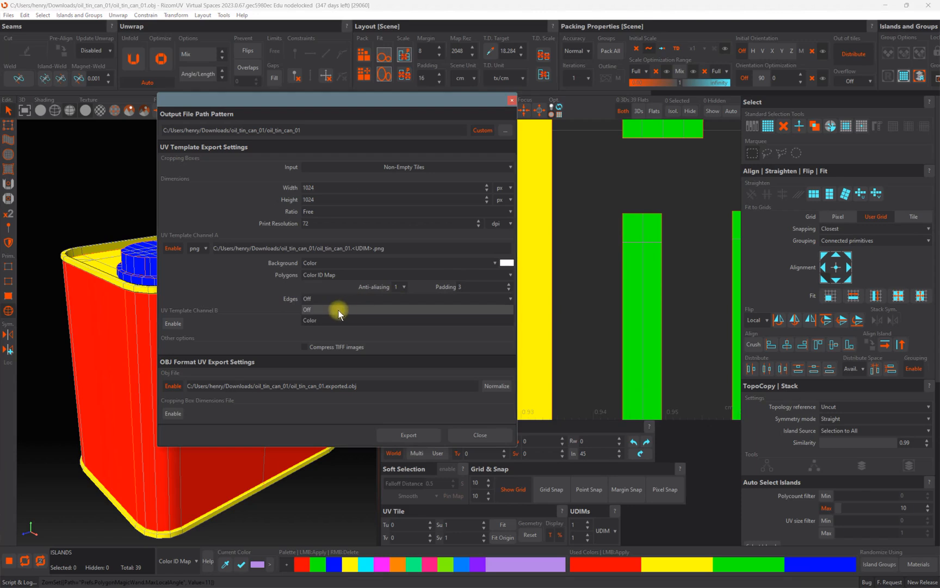
left_click(338, 308)
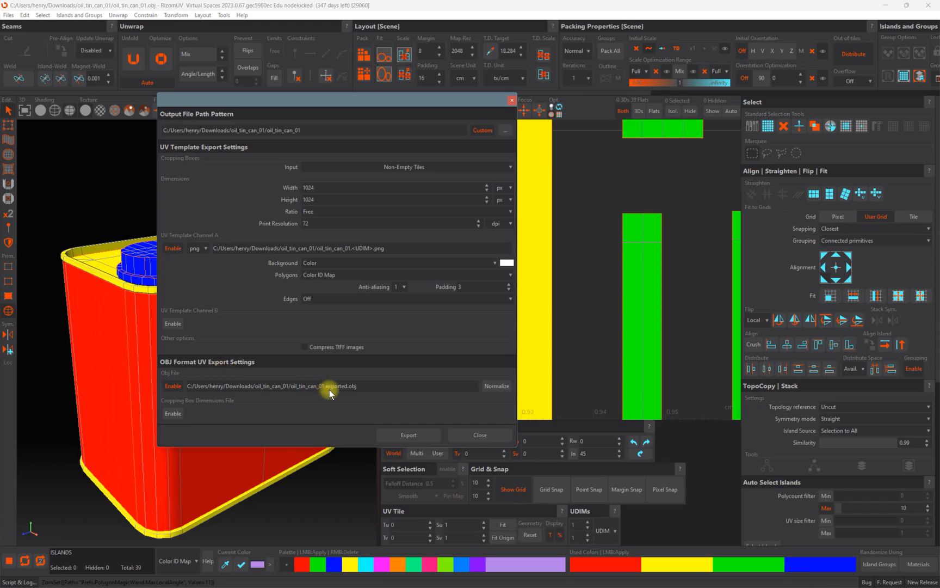
left_click(169, 389)
left_click(169, 389)
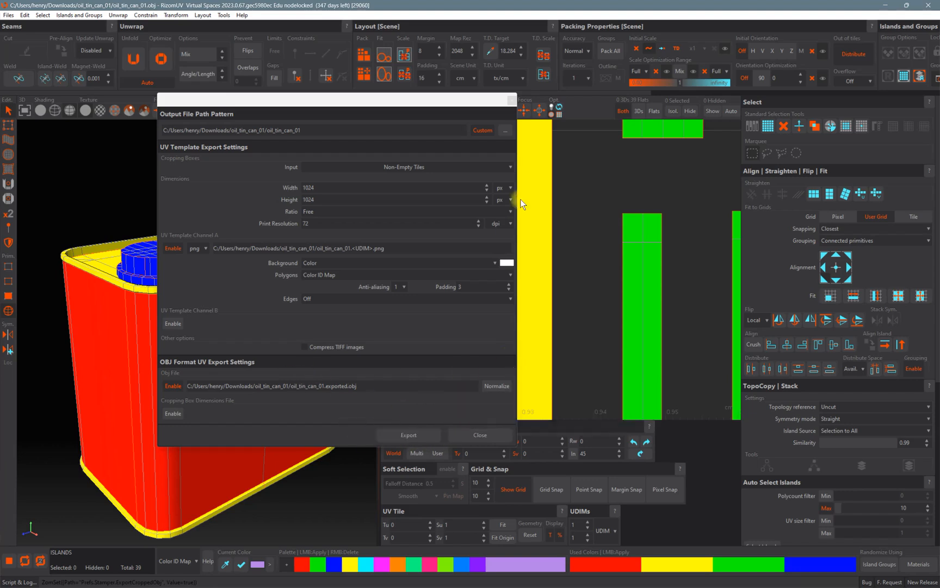
Browse the output folder and open the existing oil_tin_can_01.1001 PNG to view the earlier colour ID map.
left_click(502, 133)
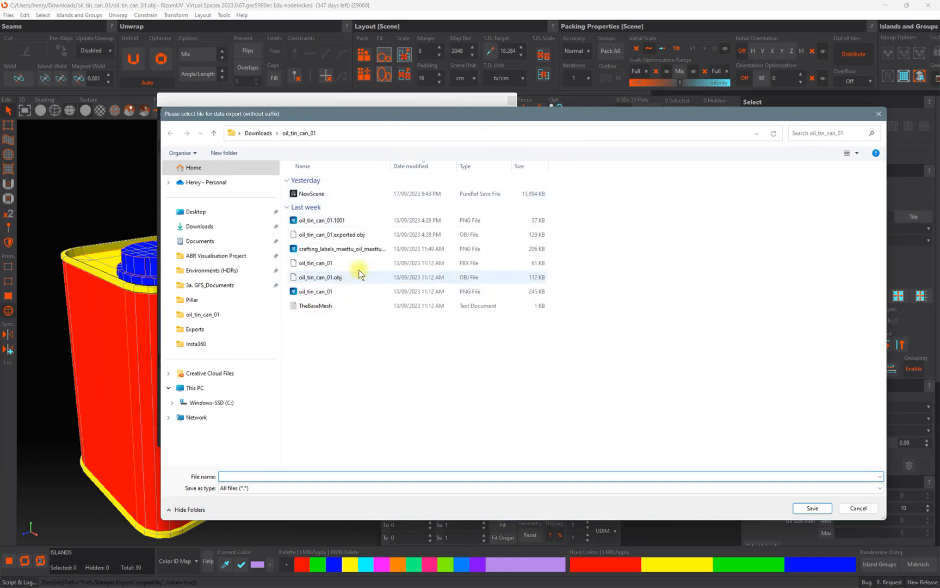
left_click(344, 220)
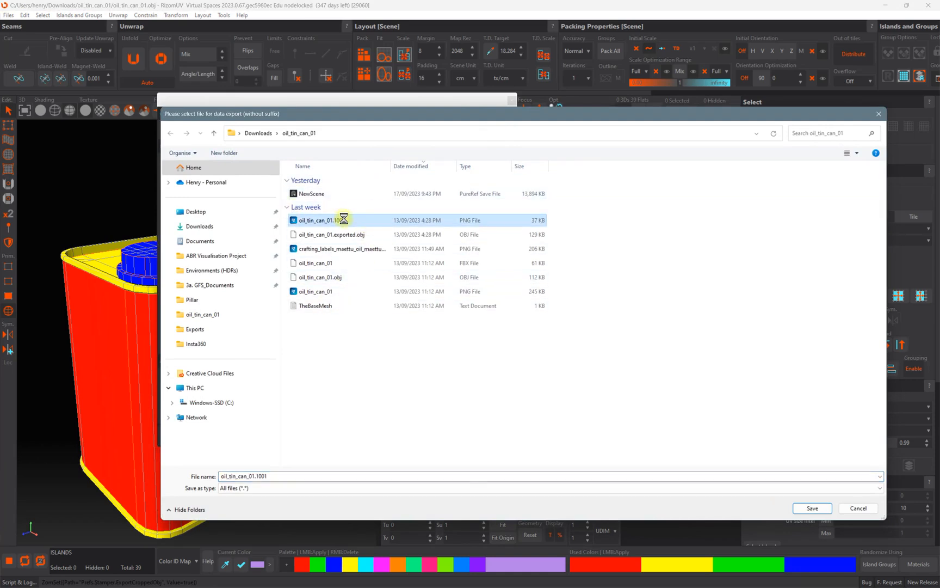
right_click(344, 220)
left_click(388, 239)
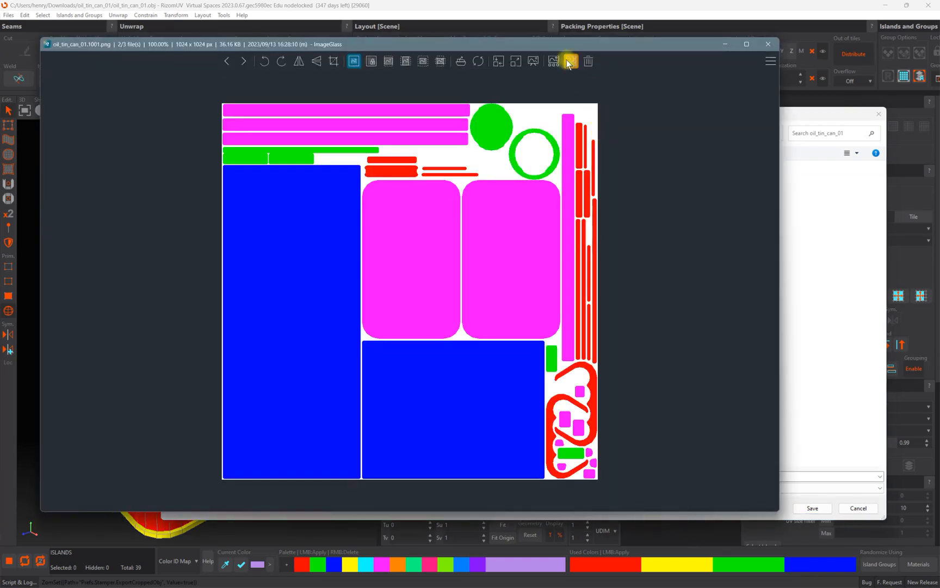
left_click_drag(583, 48, 608, 48)
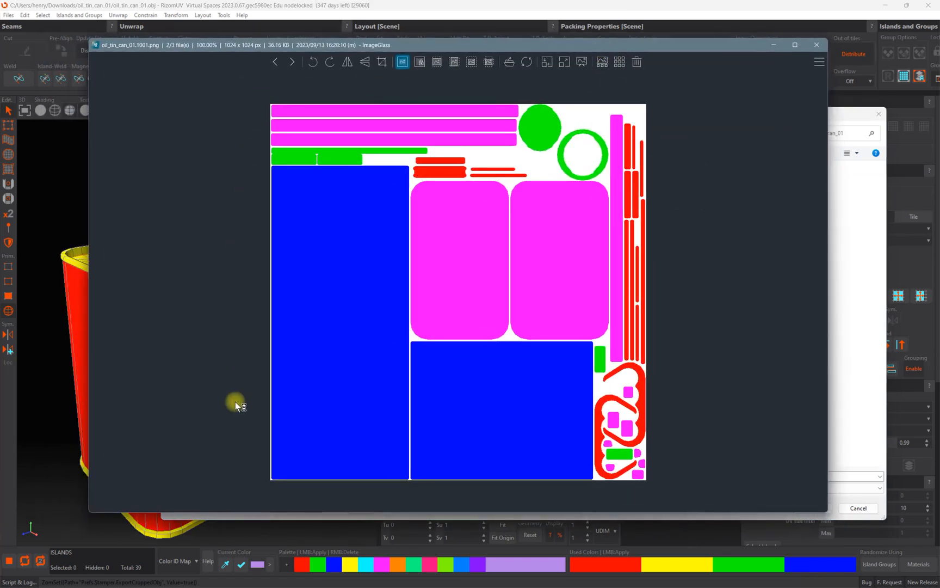
left_click_drag(349, 47, 472, 51)
Cancel the output file selection and close the UV export settings.
left_click(199, 112)
left_click_drag(750, 119, 797, 226)
left_click(453, 100)
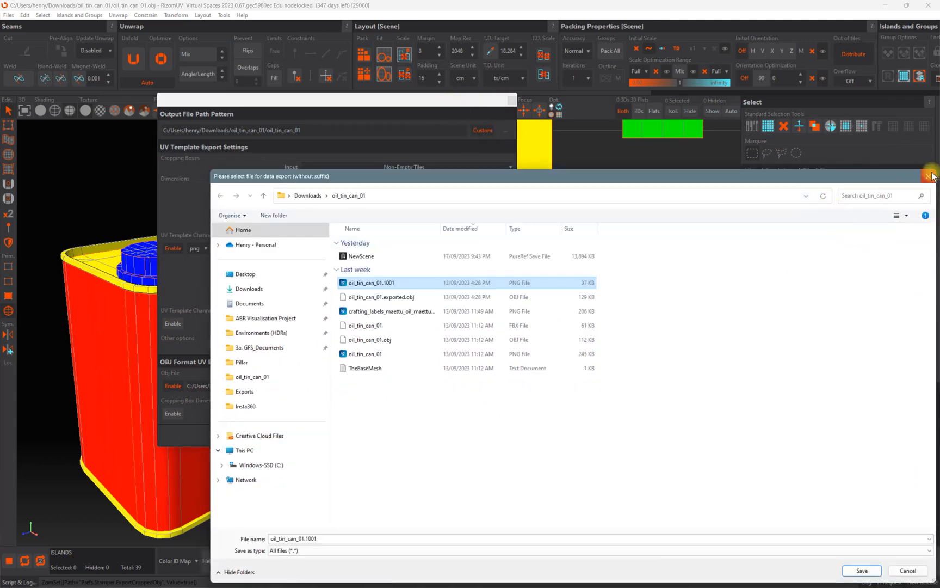
left_click(928, 176)
left_click(511, 100)
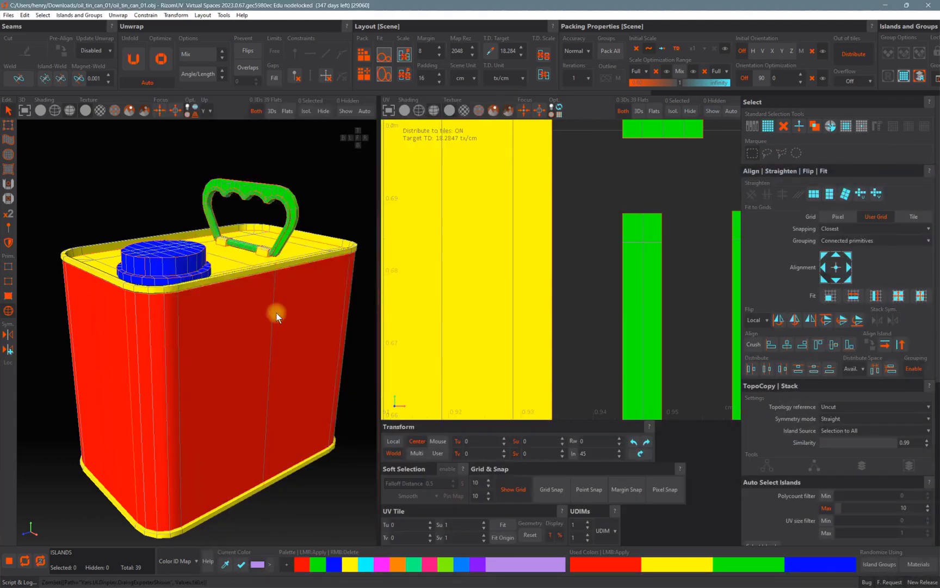
Reopen the UV export settings and choose the existing oil_tin_can_01.1001 PNG as the output file.
scroll(277, 313, "down", 1)
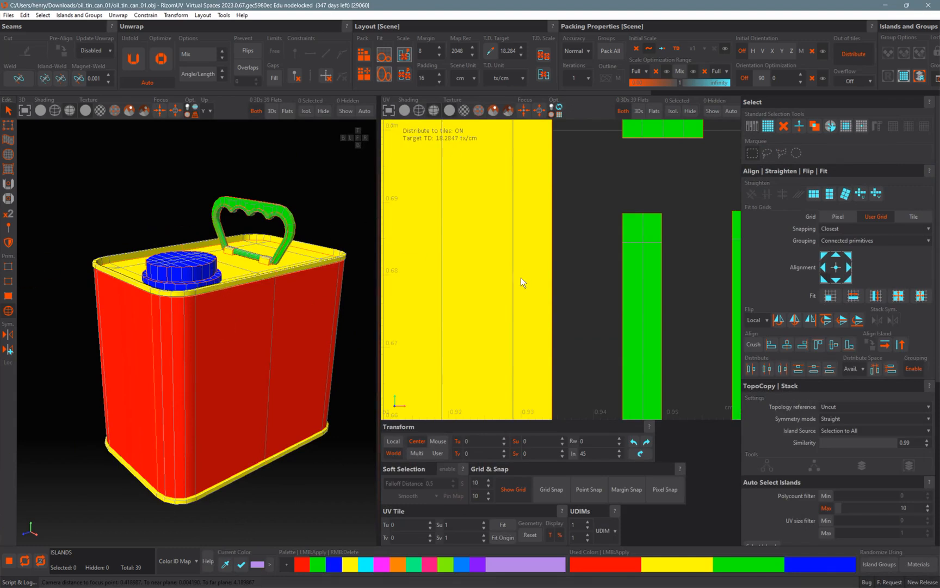
left_click(8, 15)
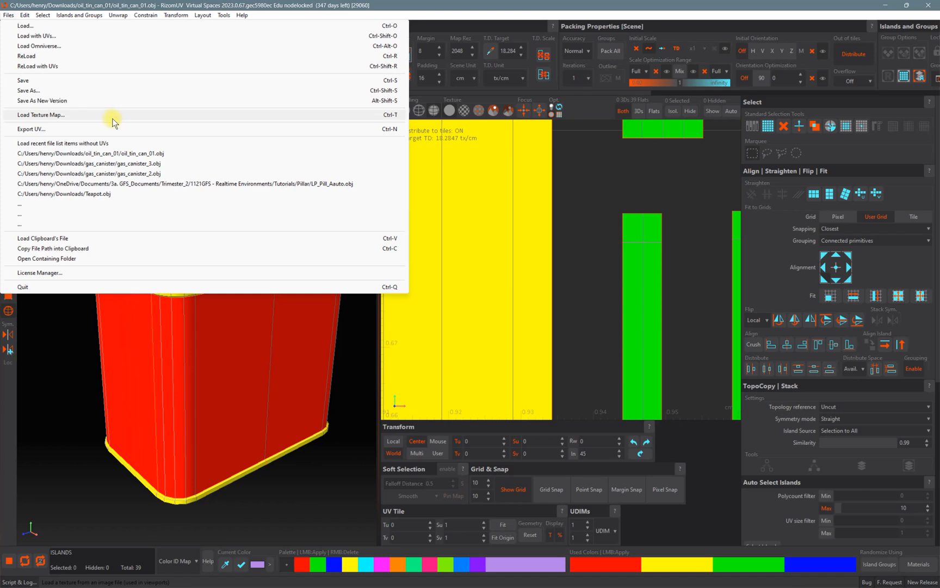
left_click(63, 129)
left_click(506, 130)
double_click(395, 281)
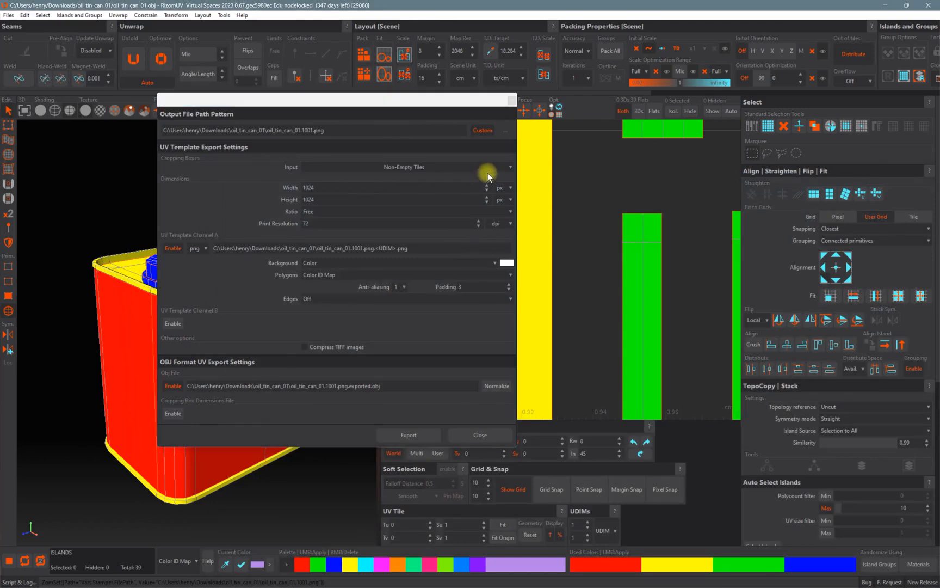
Browse the output folder again and open the oil_tin_can_01.1001 PNG in the image viewer.
left_click(506, 130)
right_click(378, 283)
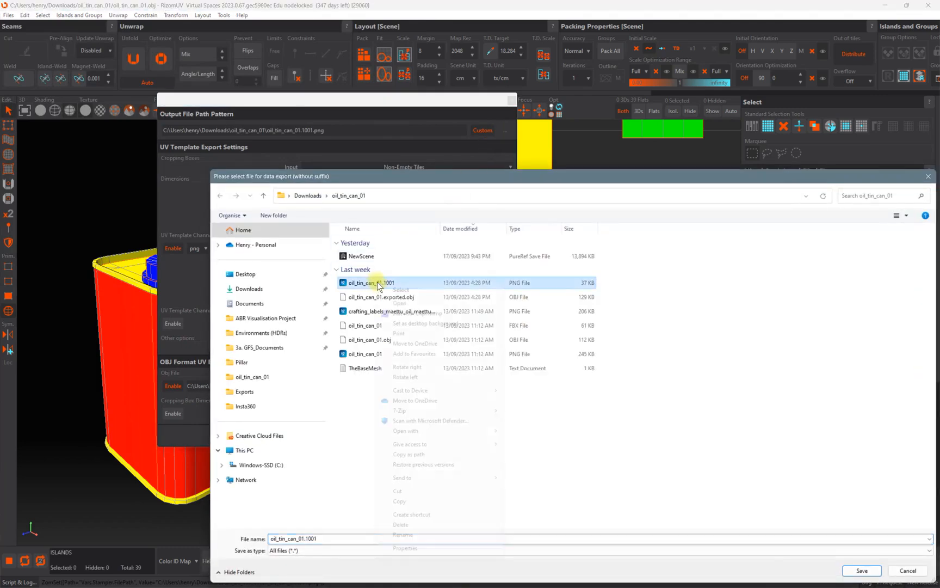
left_click(371, 283)
right_click(371, 283)
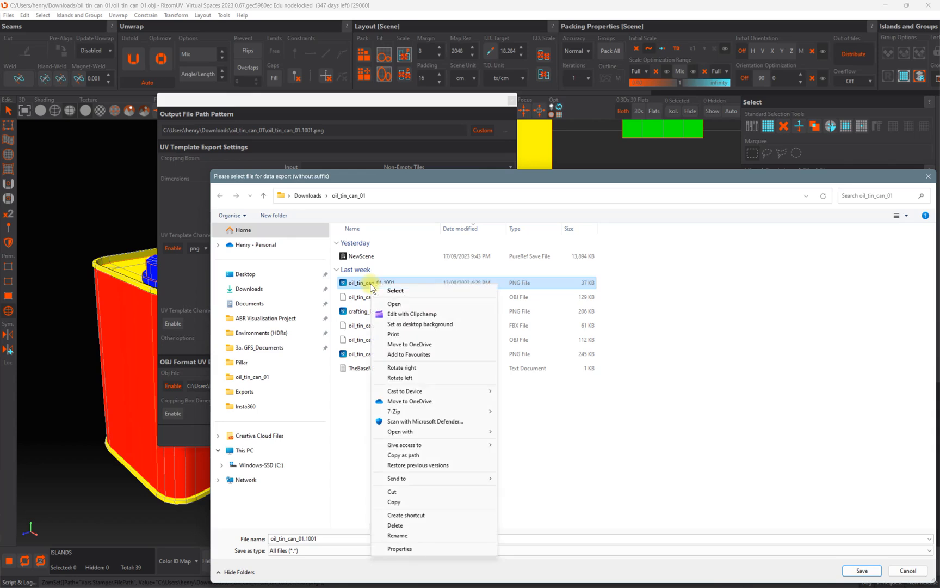
left_click(400, 304)
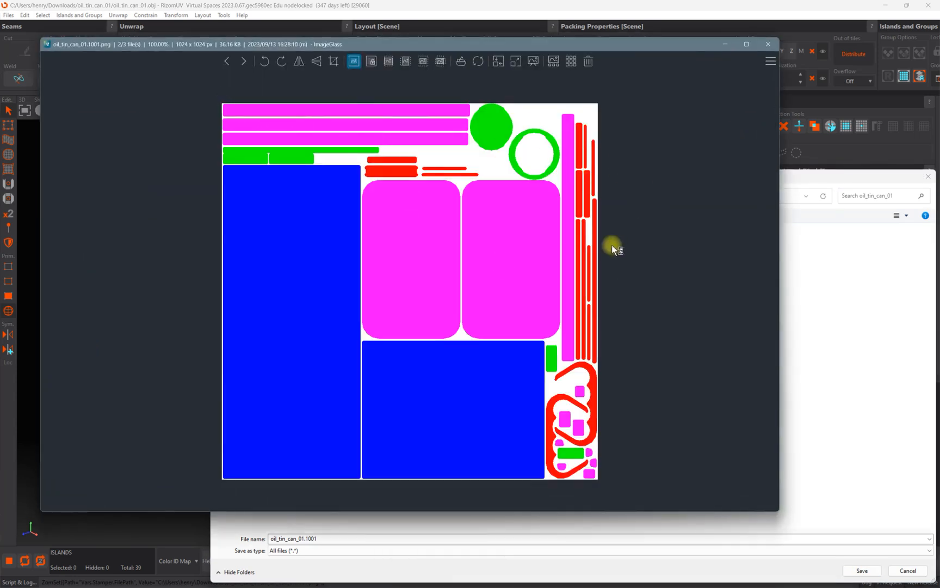
Examine the coloured islands and the white background between them in the exported colour ID image.
scroll(497, 137, "up", 3)
scroll(381, 141, "down", 3)
scroll(581, 169, "up", 1)
scroll(576, 163, "up", 1)
scroll(550, 215, "down", 2, "alt")
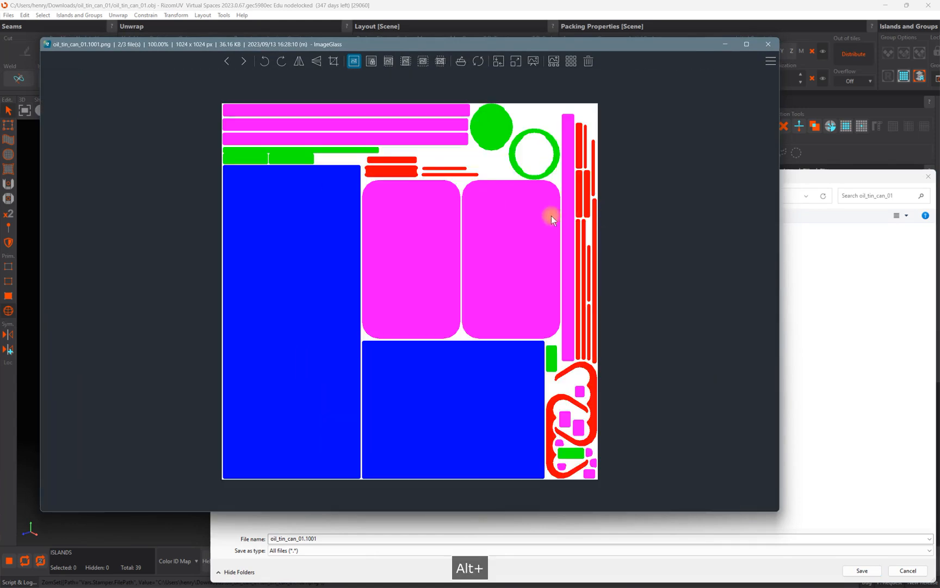
scroll(623, 278, "up", 2, "alt")
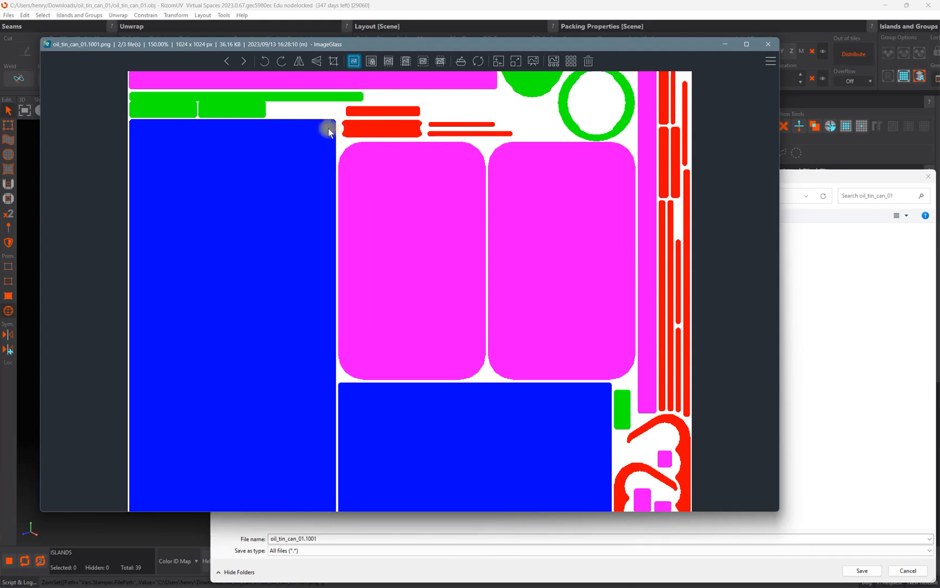
scroll(541, 125, "down", 1)
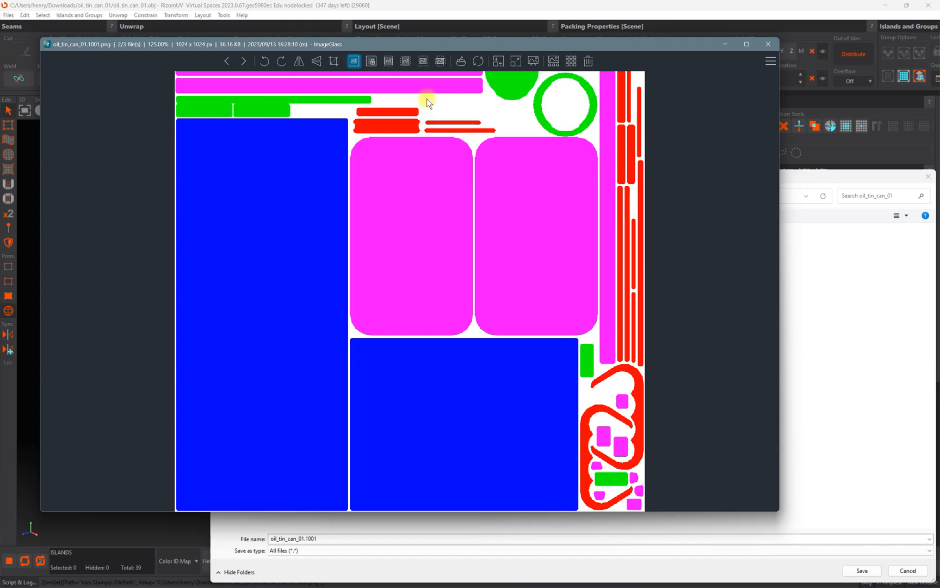
scroll(427, 98, "down", 1)
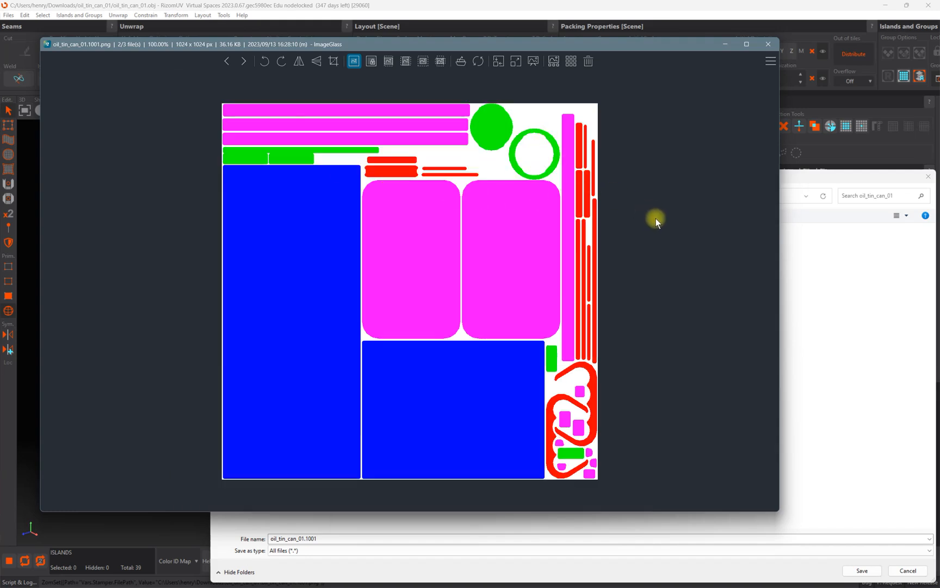